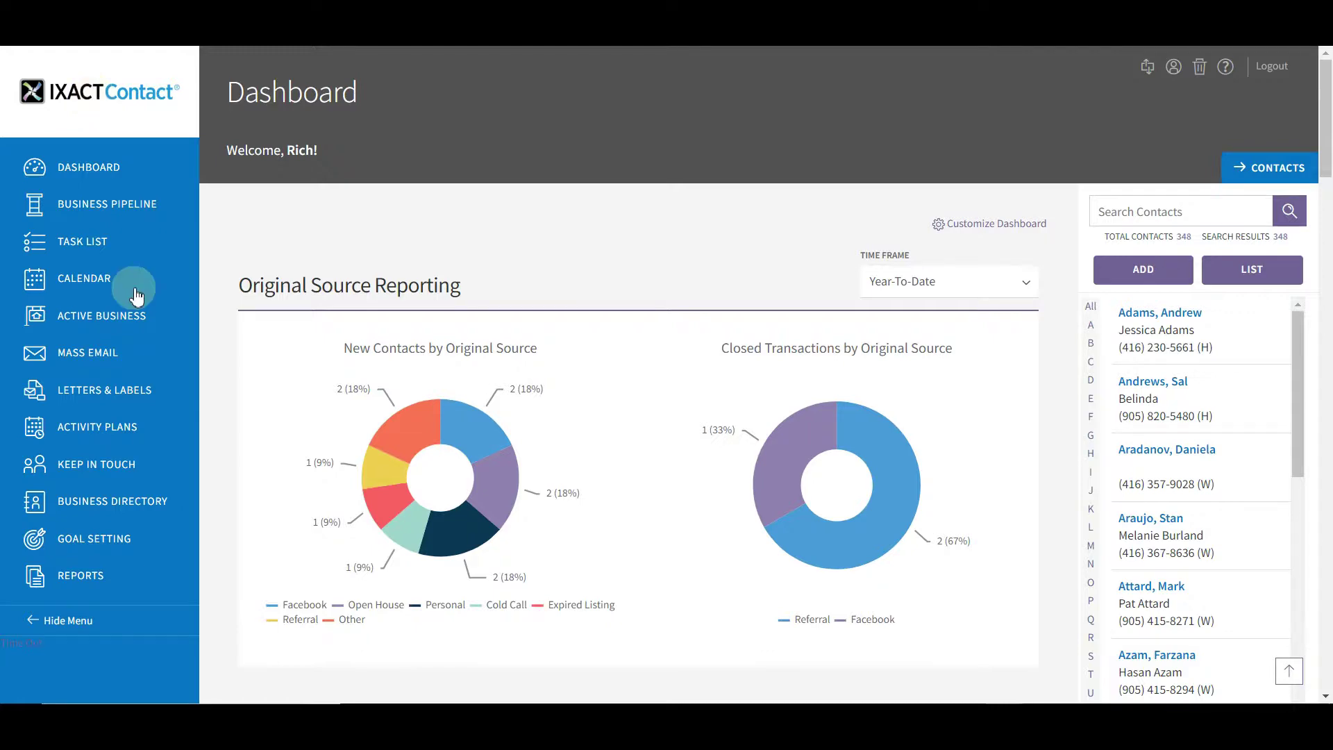
# Step: Start a new mass email and bring up the Select Contacts picker, which lists 304 contacts
pyautogui.click(98, 354)
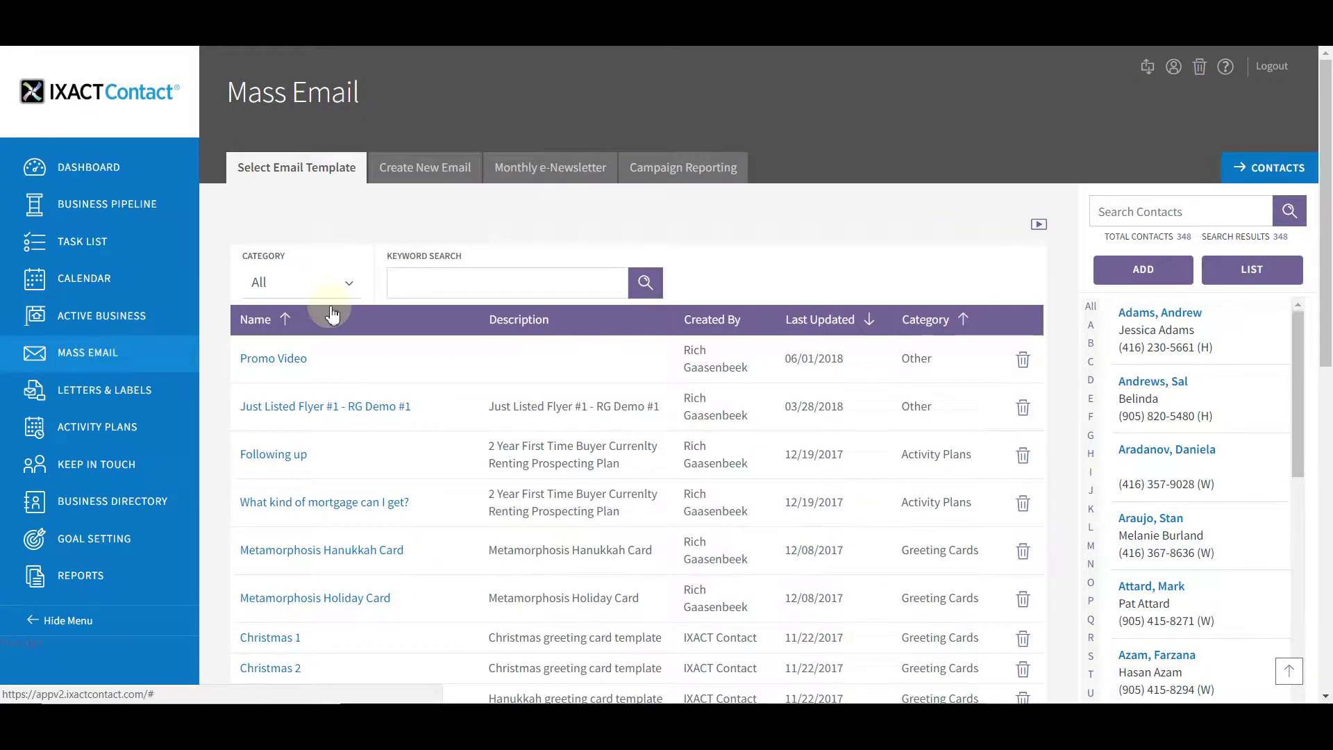
pyautogui.click(430, 171)
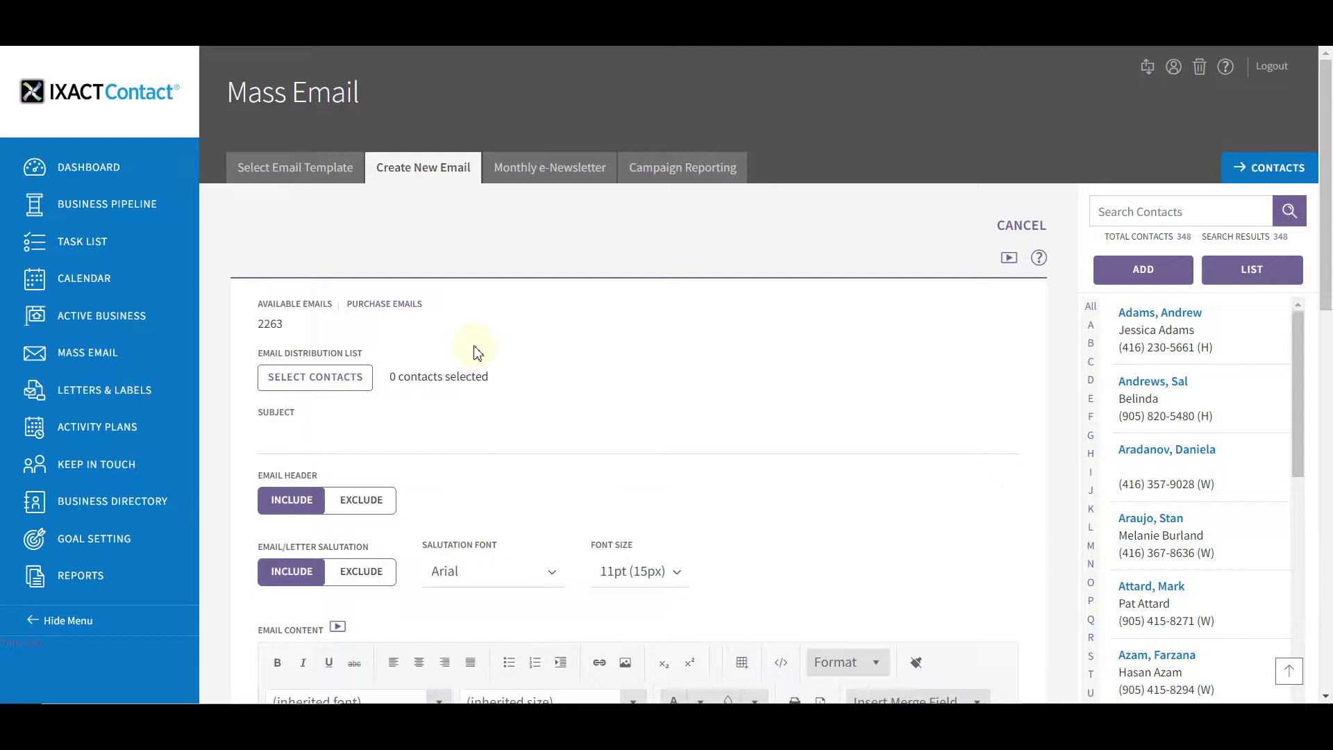
pyautogui.click(317, 379)
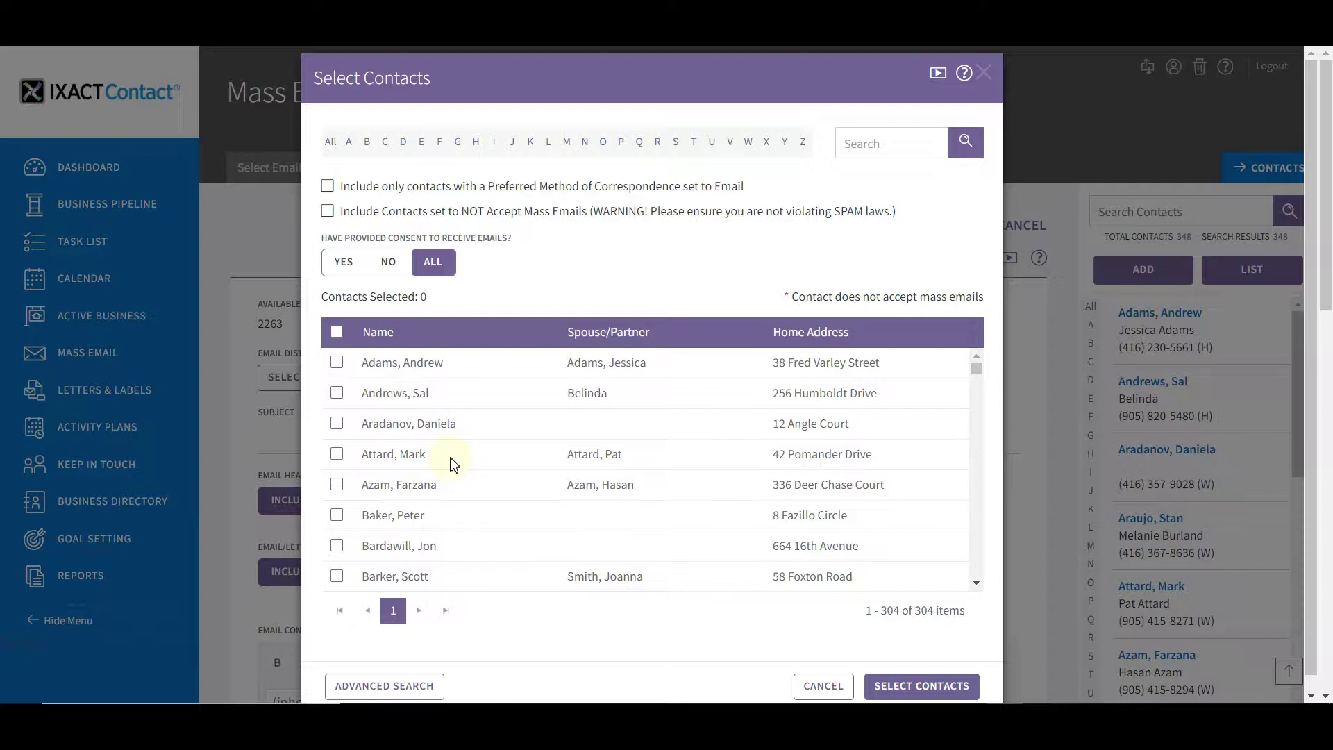
# Step: Include contacts set to not accept mass emails, expanding the picker list to 314 contacts
pyautogui.click(328, 187)
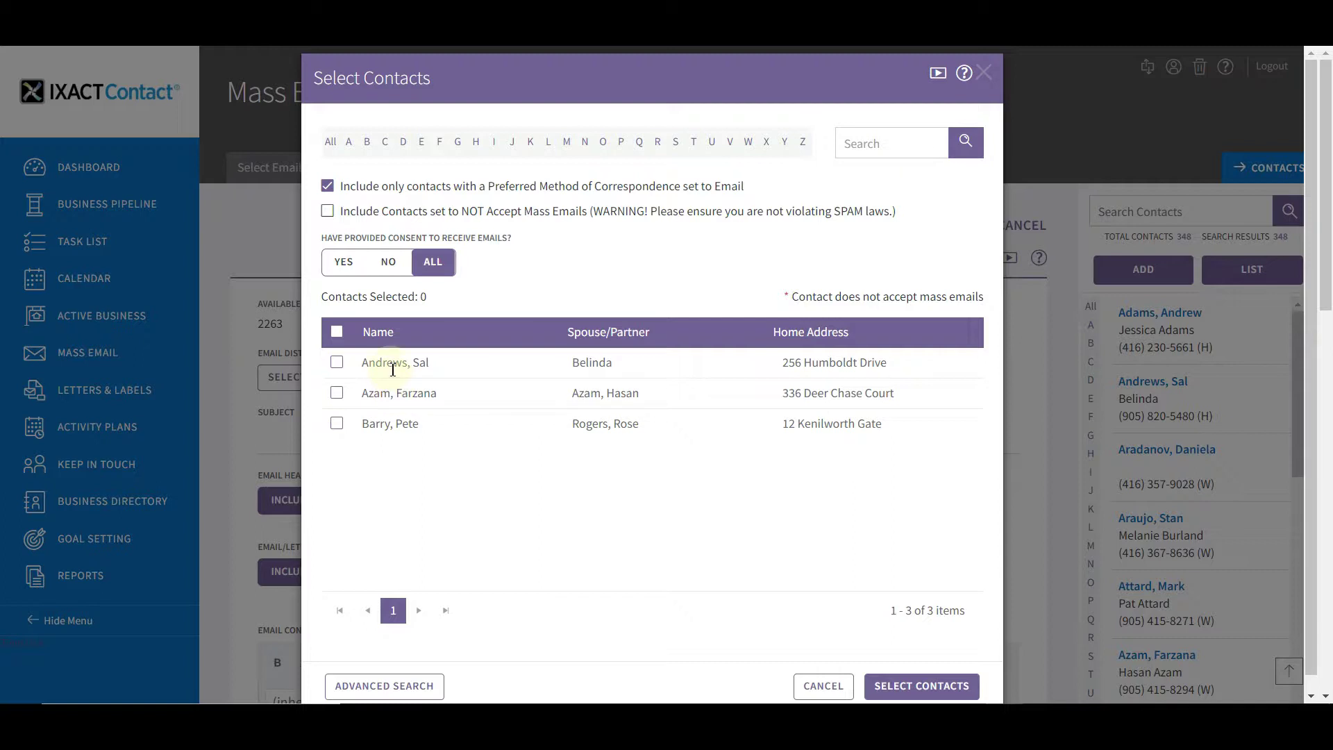
pyautogui.click(327, 186)
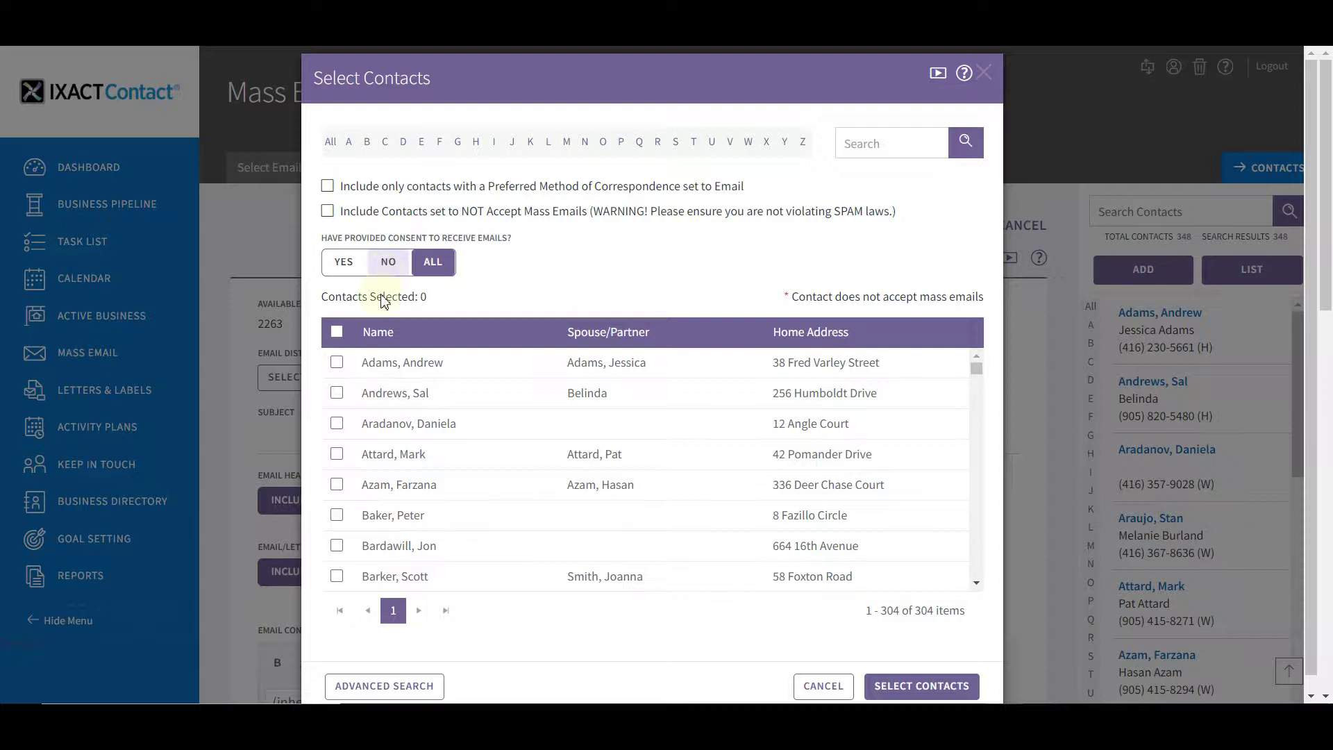
pyautogui.click(328, 212)
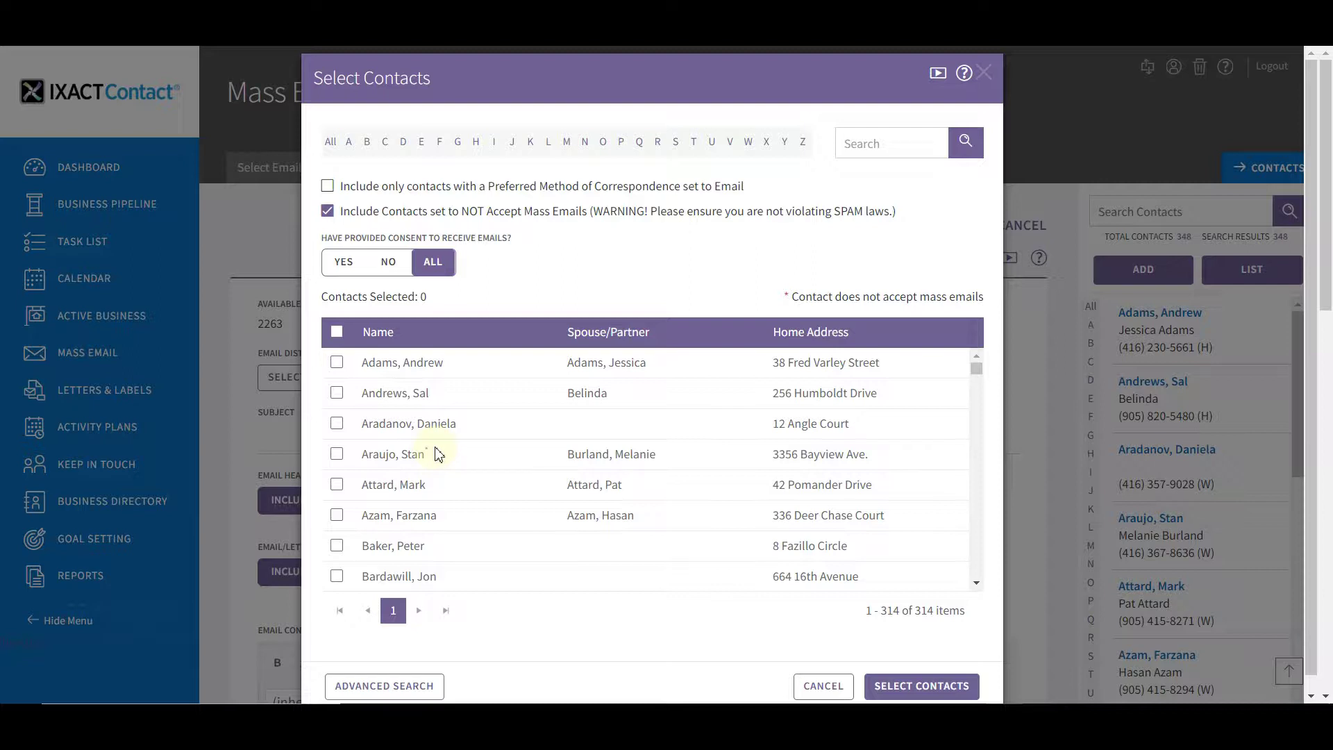
# Step: Tick the first four contacts in the list and confirm them as the email's recipients
pyautogui.click(386, 685)
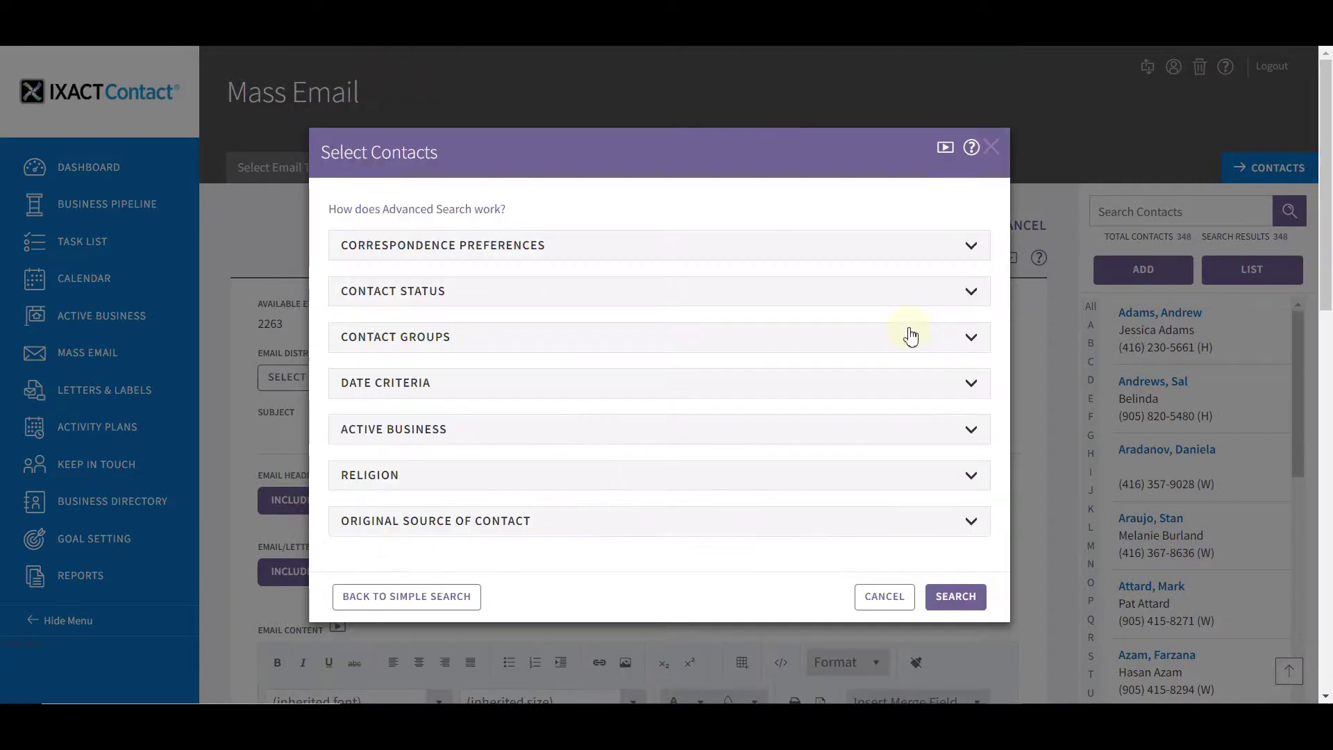
pyautogui.click(969, 248)
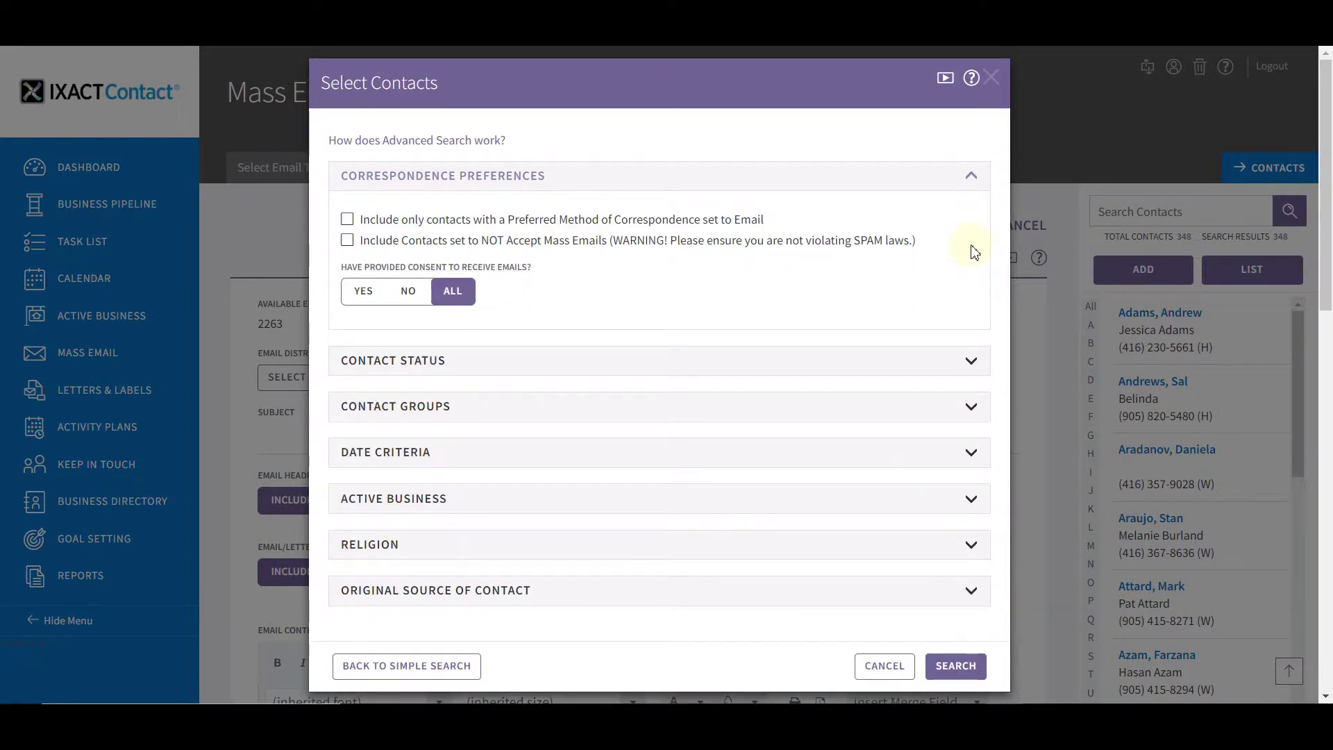
pyautogui.click(390, 667)
pyautogui.click(337, 365)
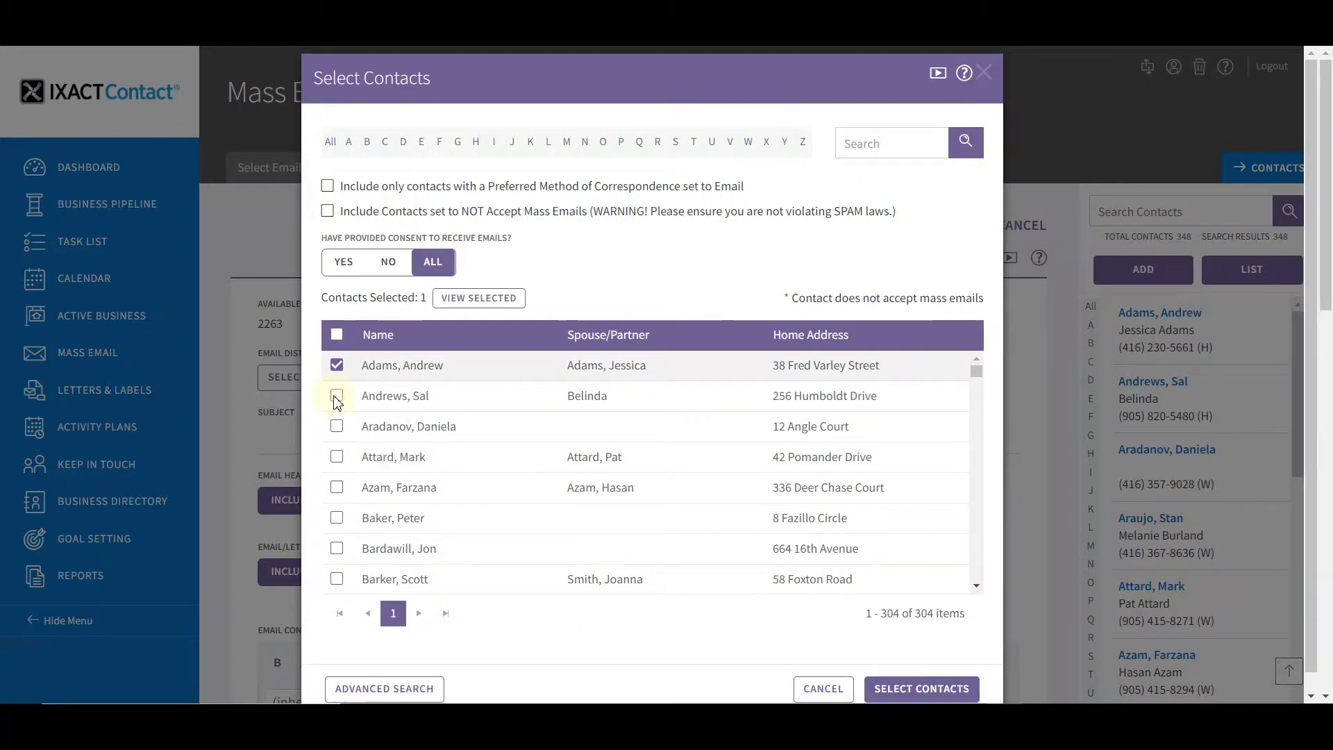
pyautogui.click(337, 396)
pyautogui.click(337, 426)
pyautogui.click(337, 457)
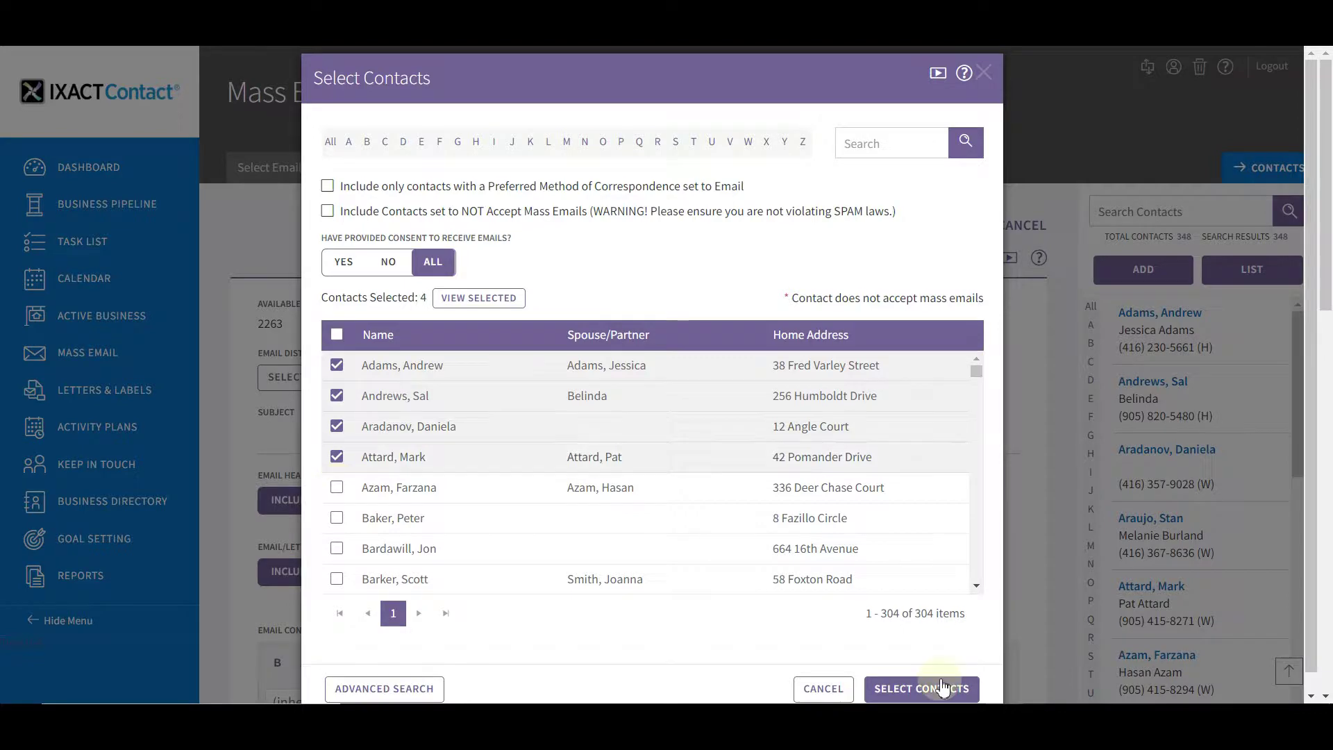
pyautogui.click(943, 687)
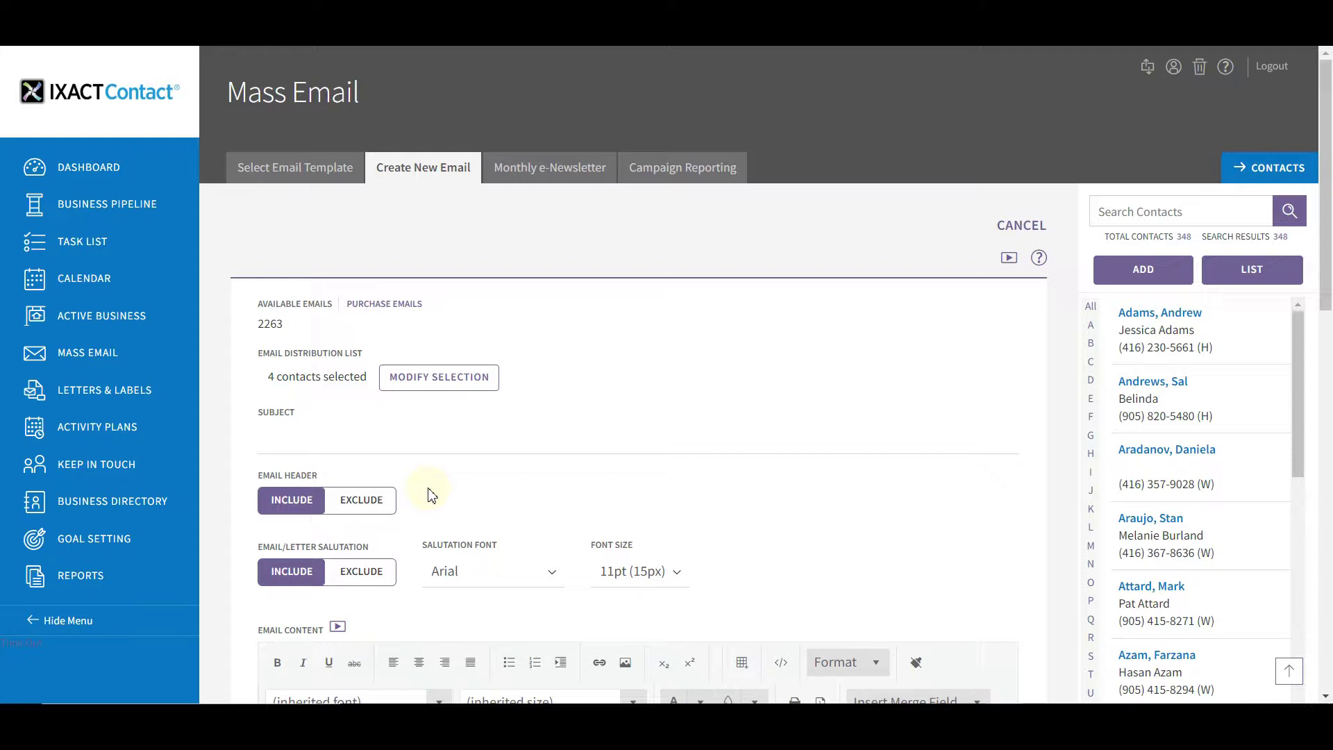
# Step: Enter 'Demo email' as the subject, leaving the salutation font at Arial 11pt
pyautogui.click(314, 442)
pyautogui.write('Demo email')
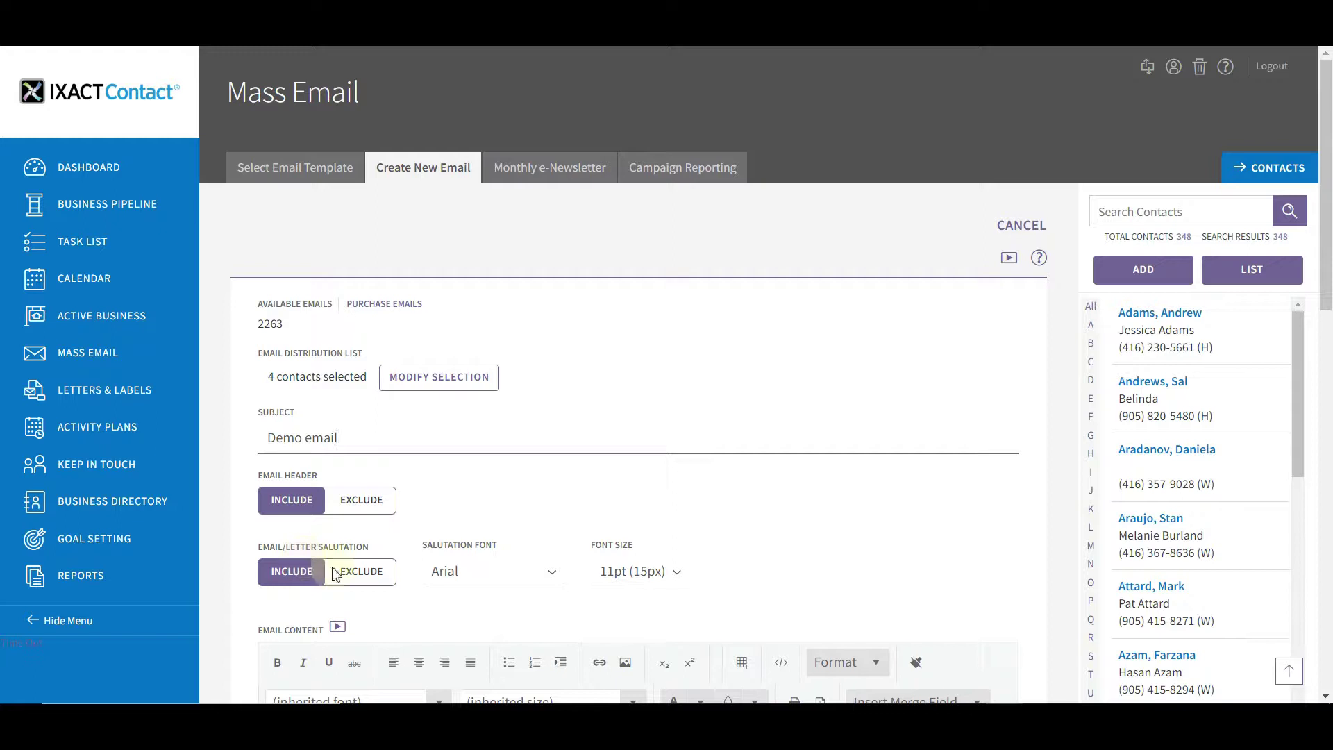
pyautogui.click(512, 576)
pyautogui.click(511, 577)
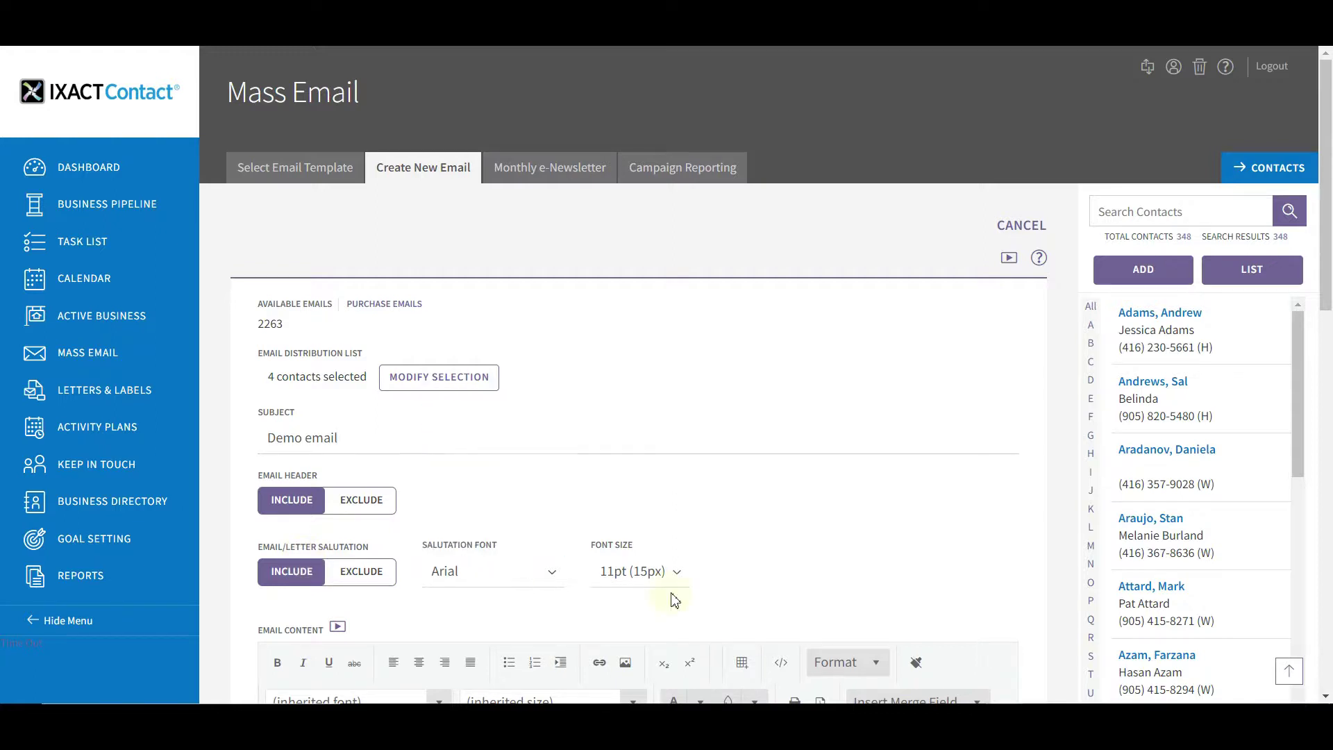
pyautogui.click(653, 583)
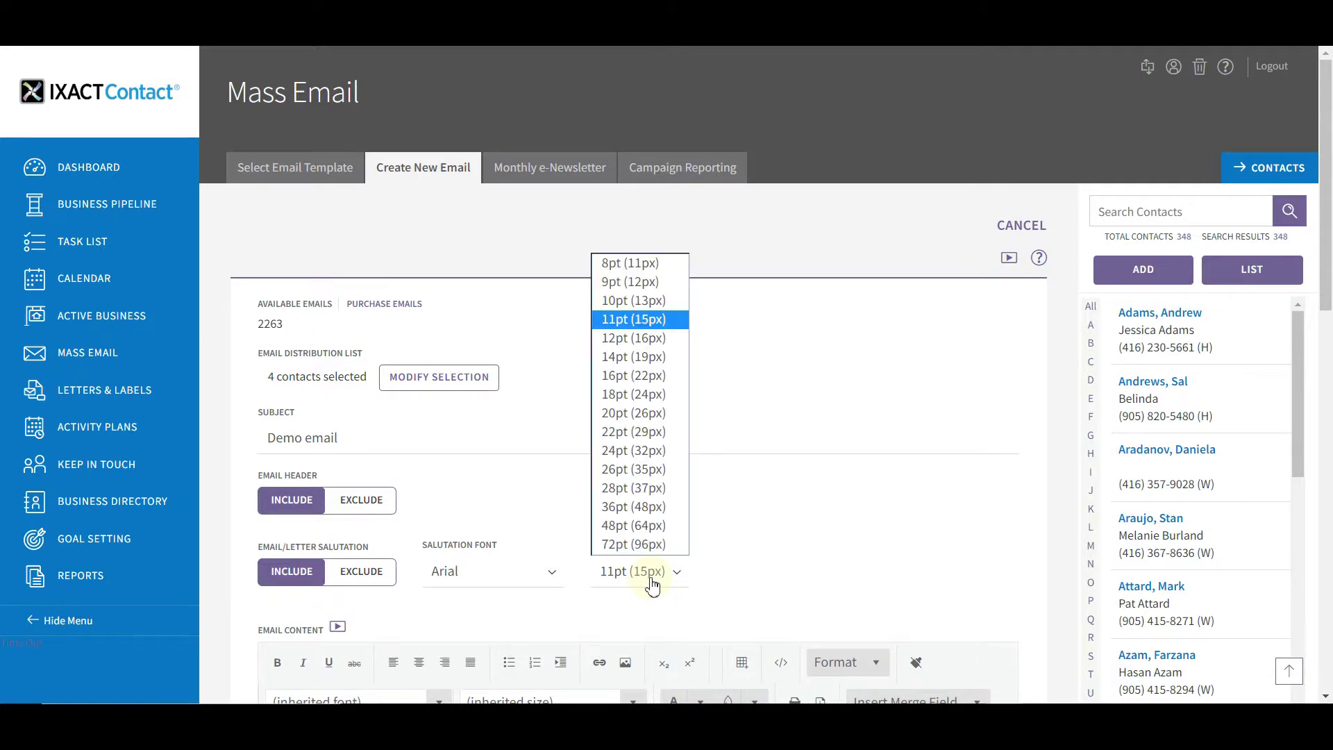
pyautogui.click(652, 583)
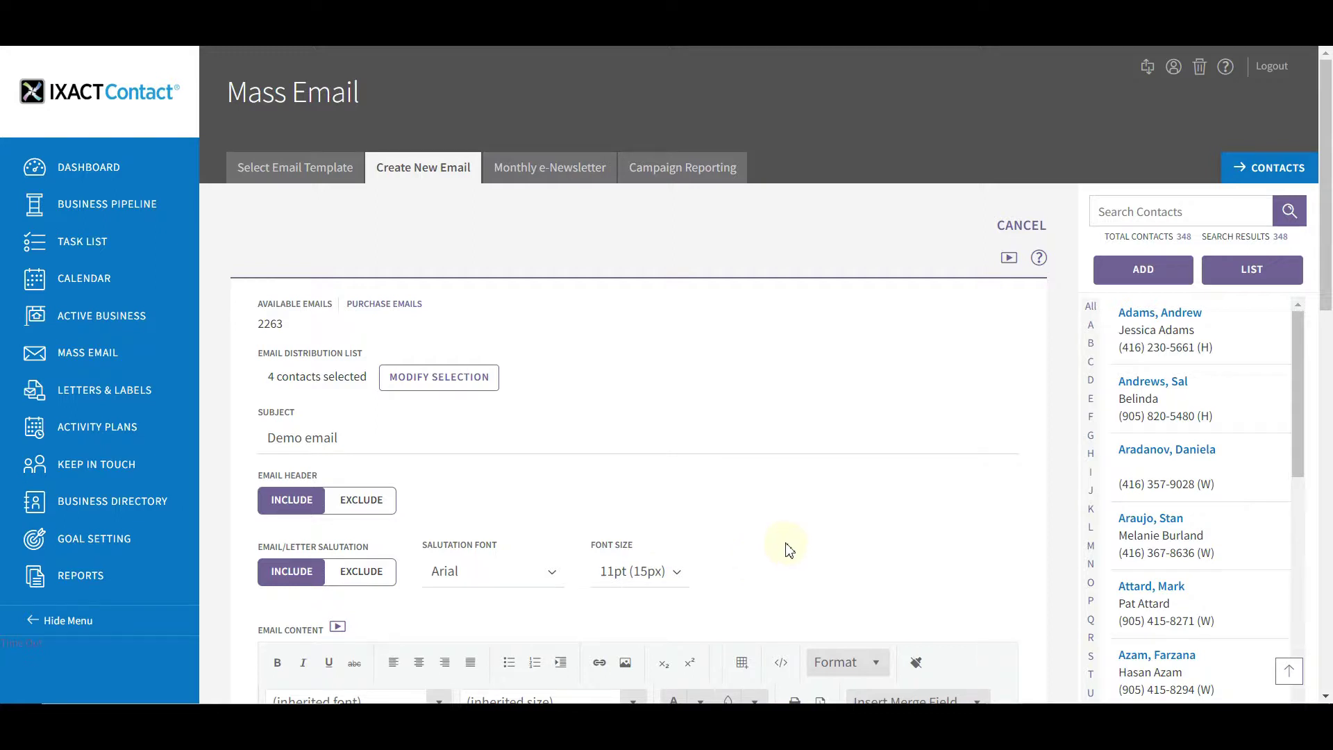
# Step: Type 'This is a demo emil' into the Email Content editor
pyautogui.scroll(-5, 833, 451)
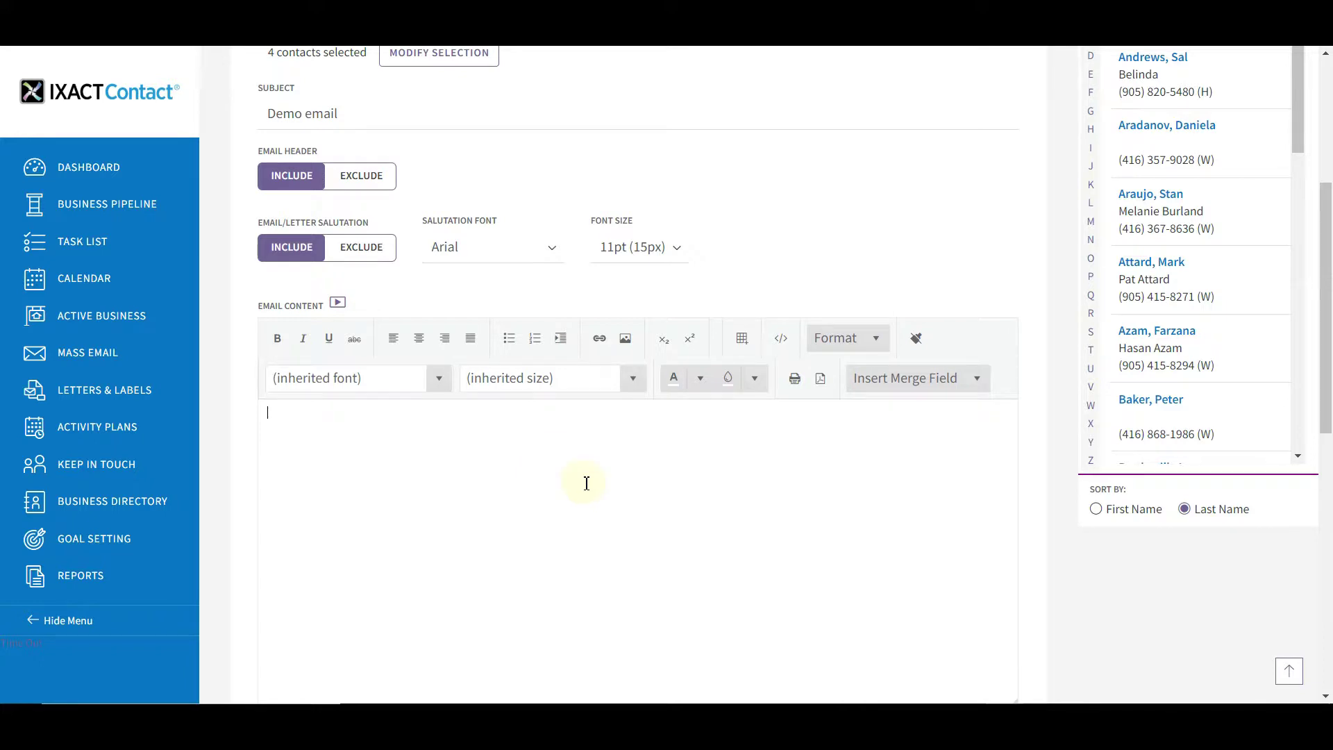
pyautogui.write('This is a demo ea')
pyautogui.press('BackSpace')
pyautogui.write('mil')
pyautogui.moveTo(1327, 326); pyautogui.dragTo(1328, 498)
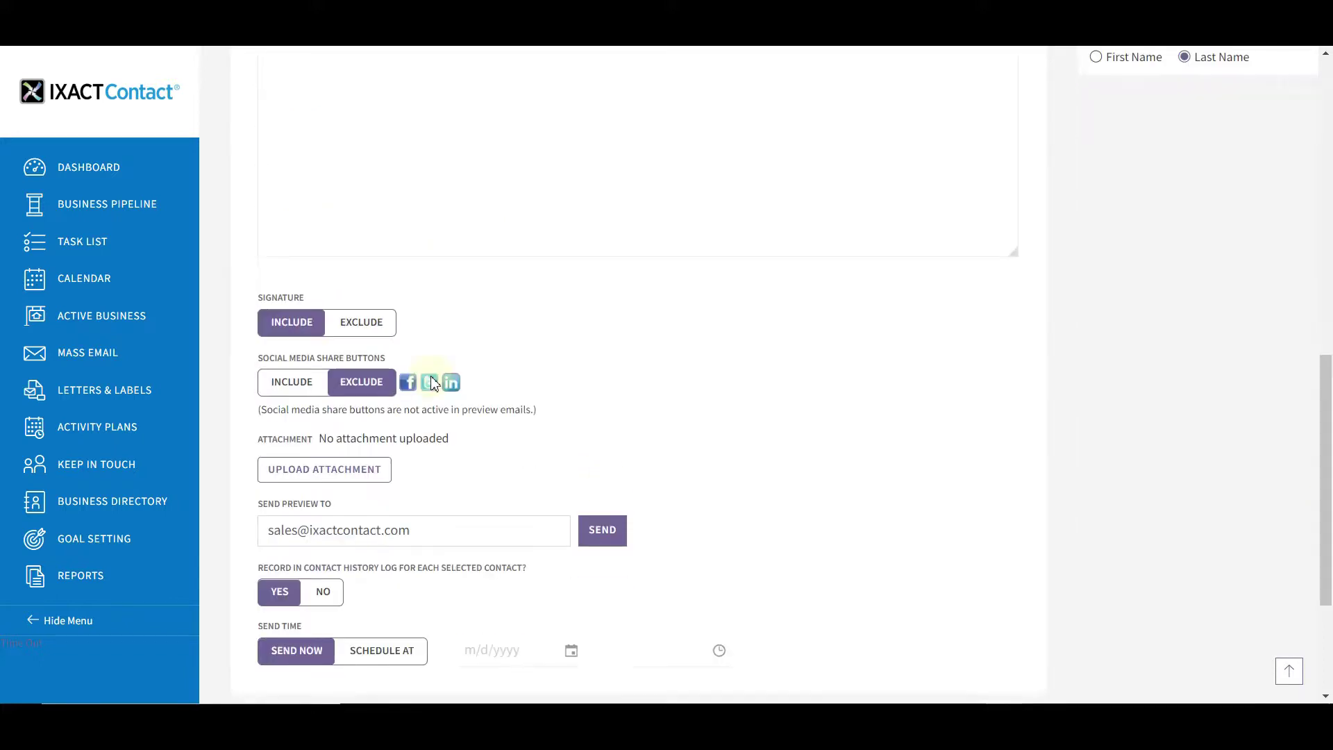
# Step: Include social media share buttons and cancel the attachment upload without adding a file
pyautogui.click(300, 388)
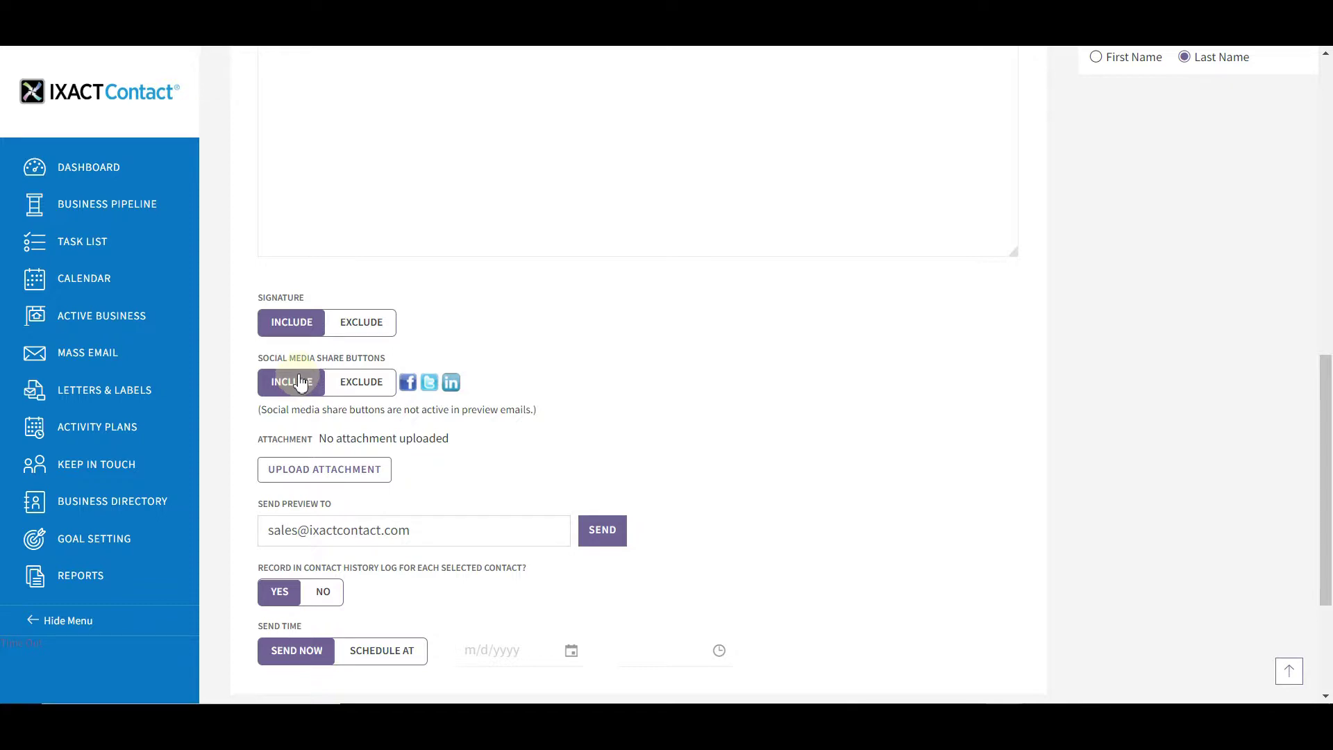
pyautogui.click(352, 470)
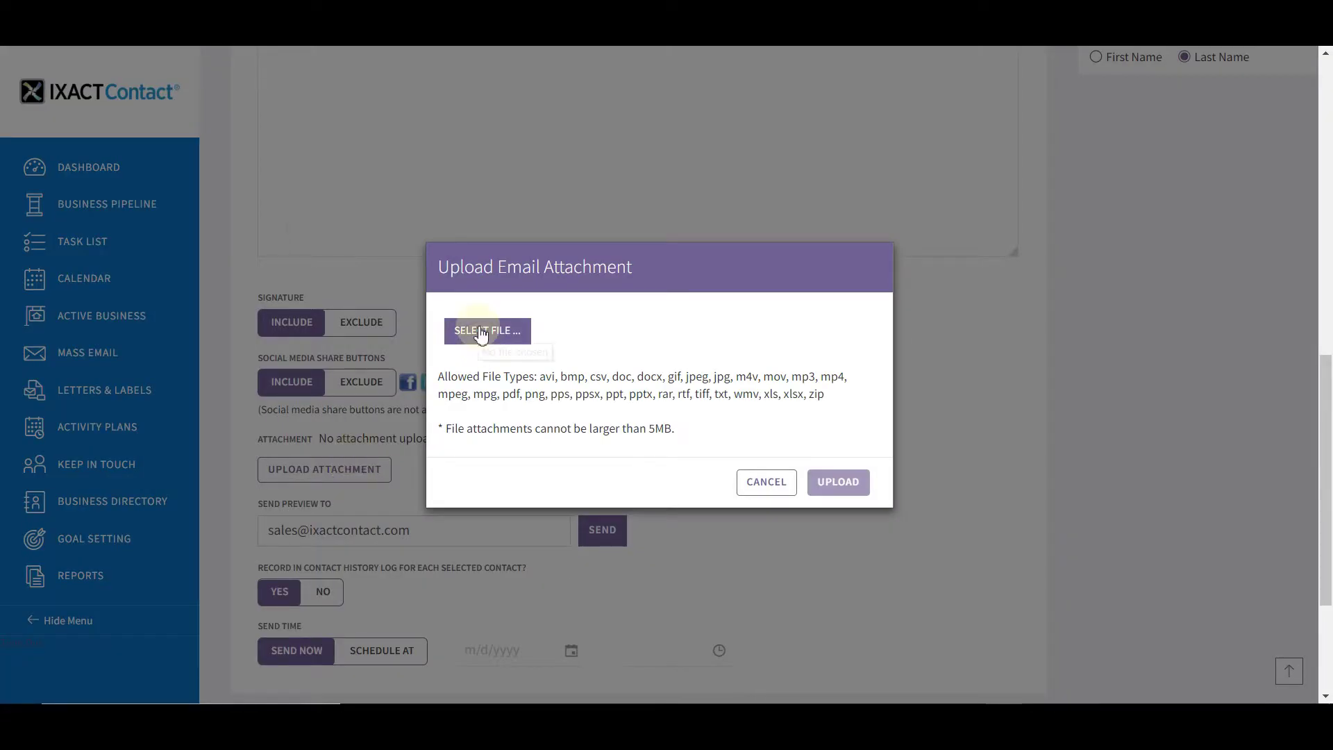
pyautogui.click(766, 483)
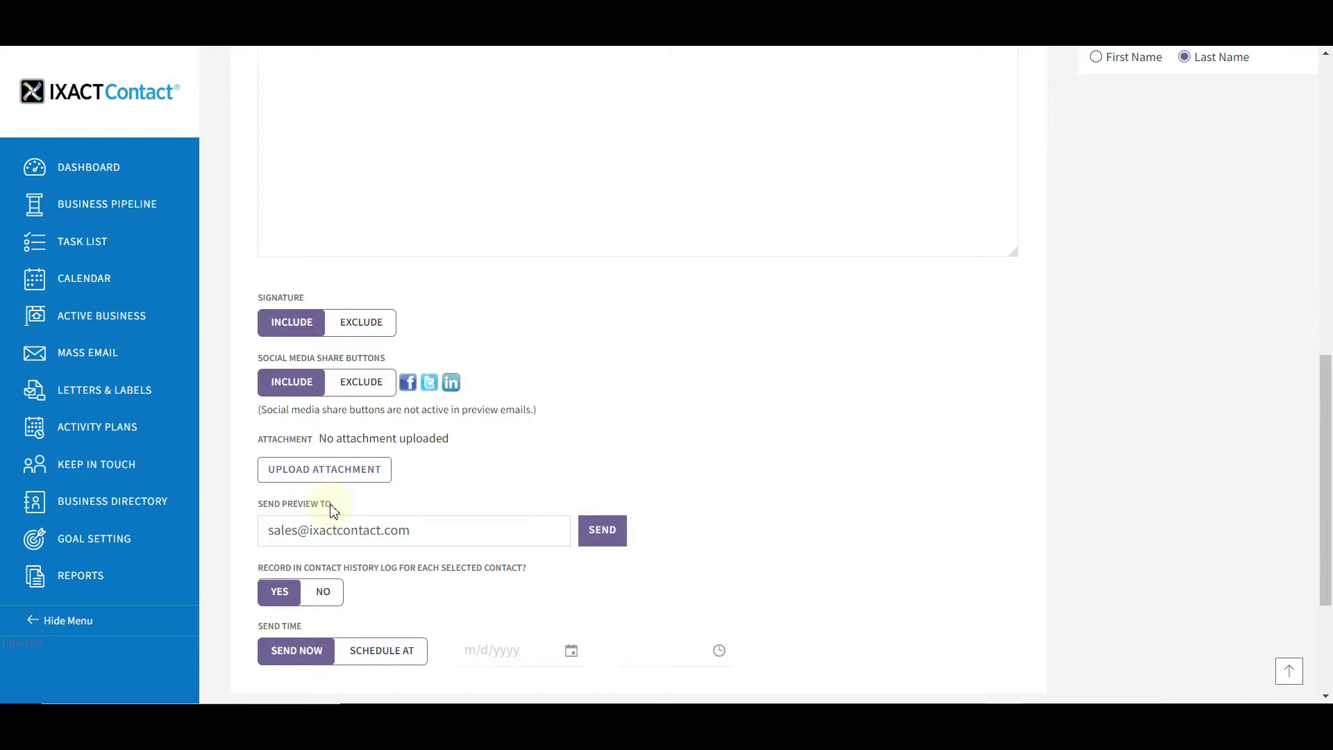
pyautogui.moveTo(409, 532); pyautogui.dragTo(254, 541)
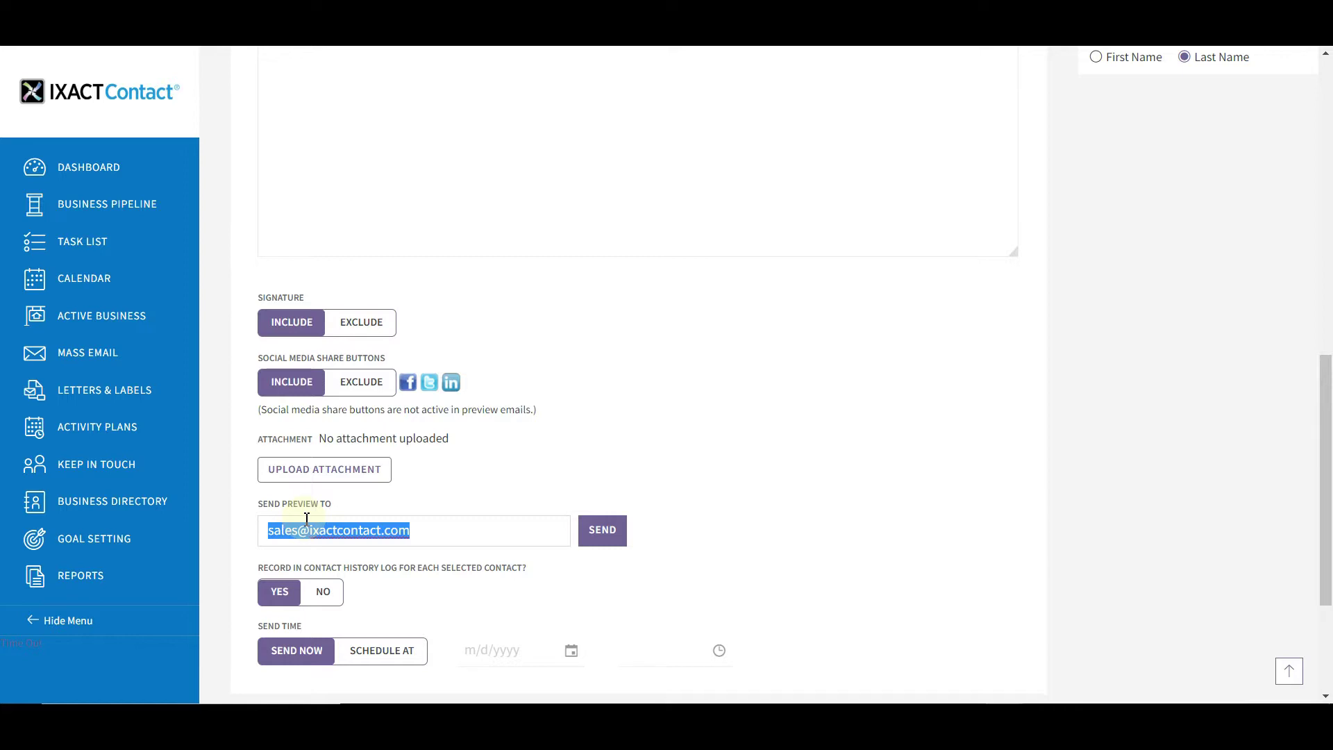
pyautogui.click(328, 593)
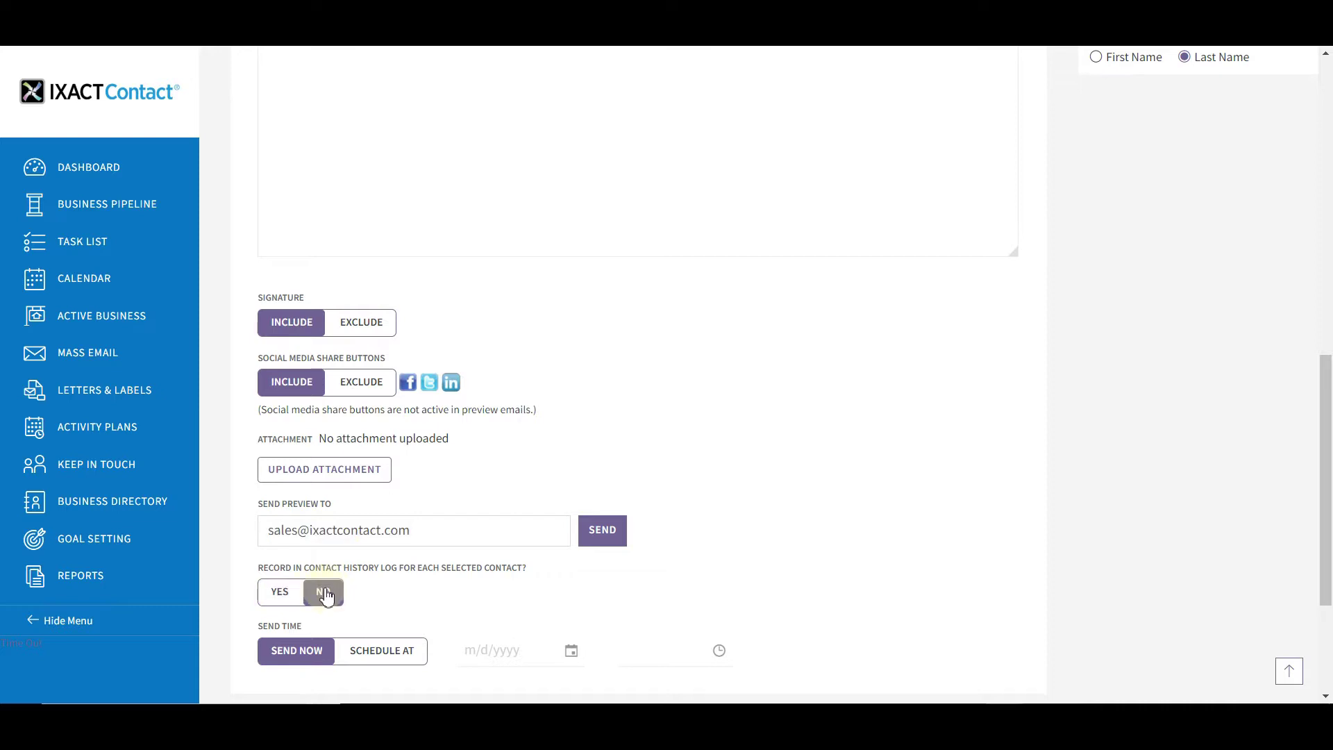
pyautogui.click(281, 594)
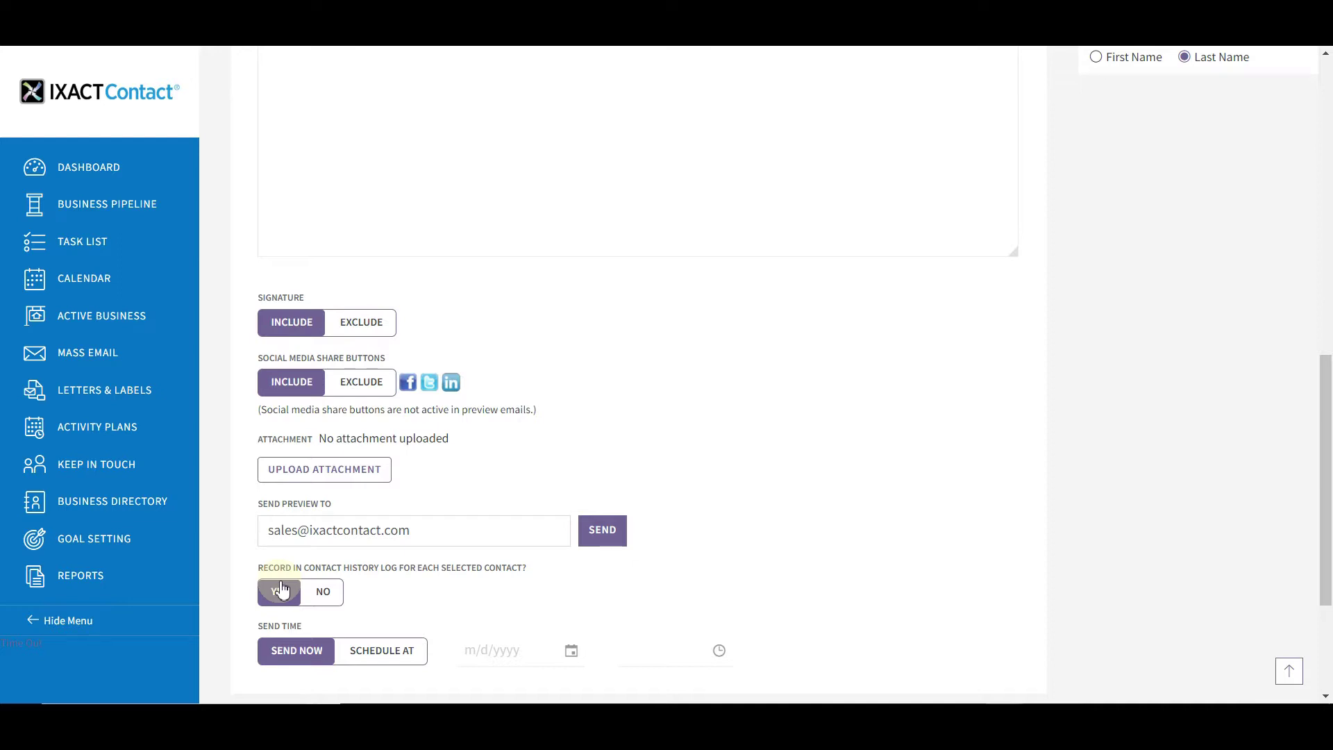
# Step: Save the email as template 'Demo template' in the Other category and acknowledge the confirmation
pyautogui.moveTo(1329, 461); pyautogui.dragTo(1328, 554)
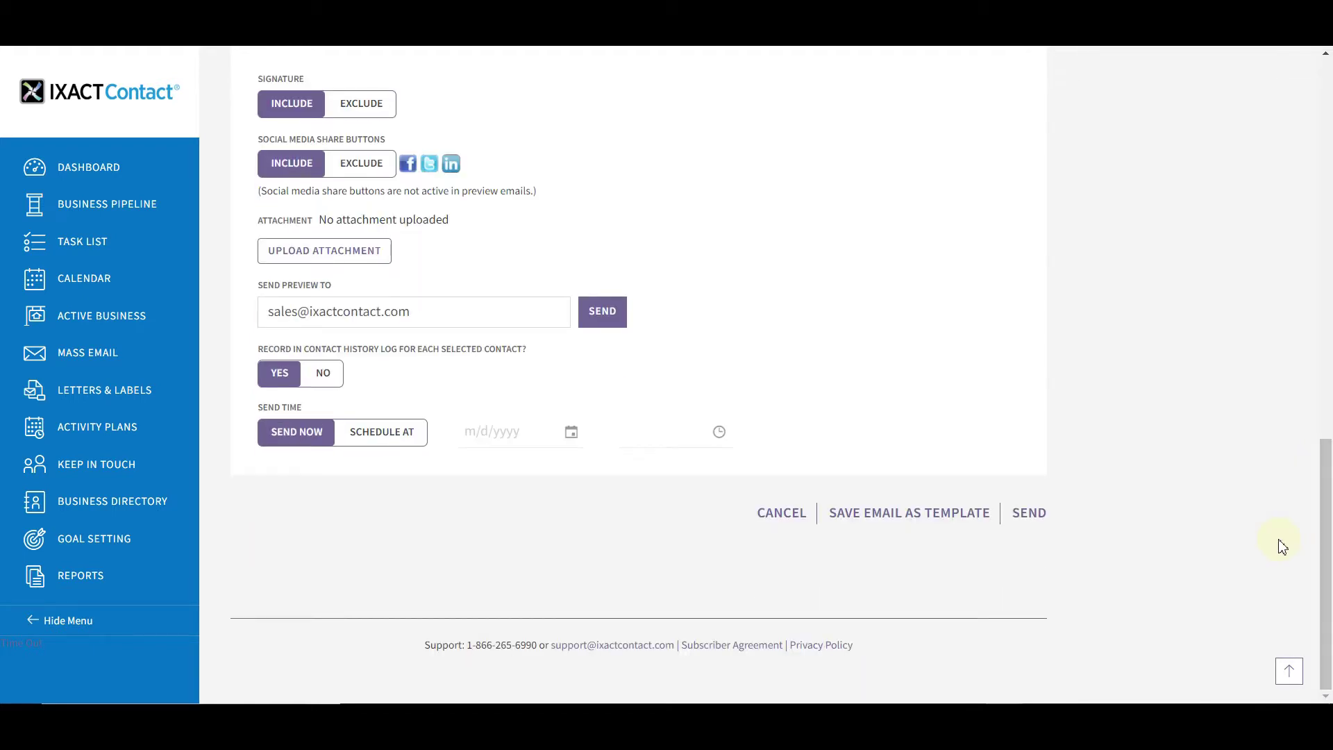
pyautogui.click(915, 516)
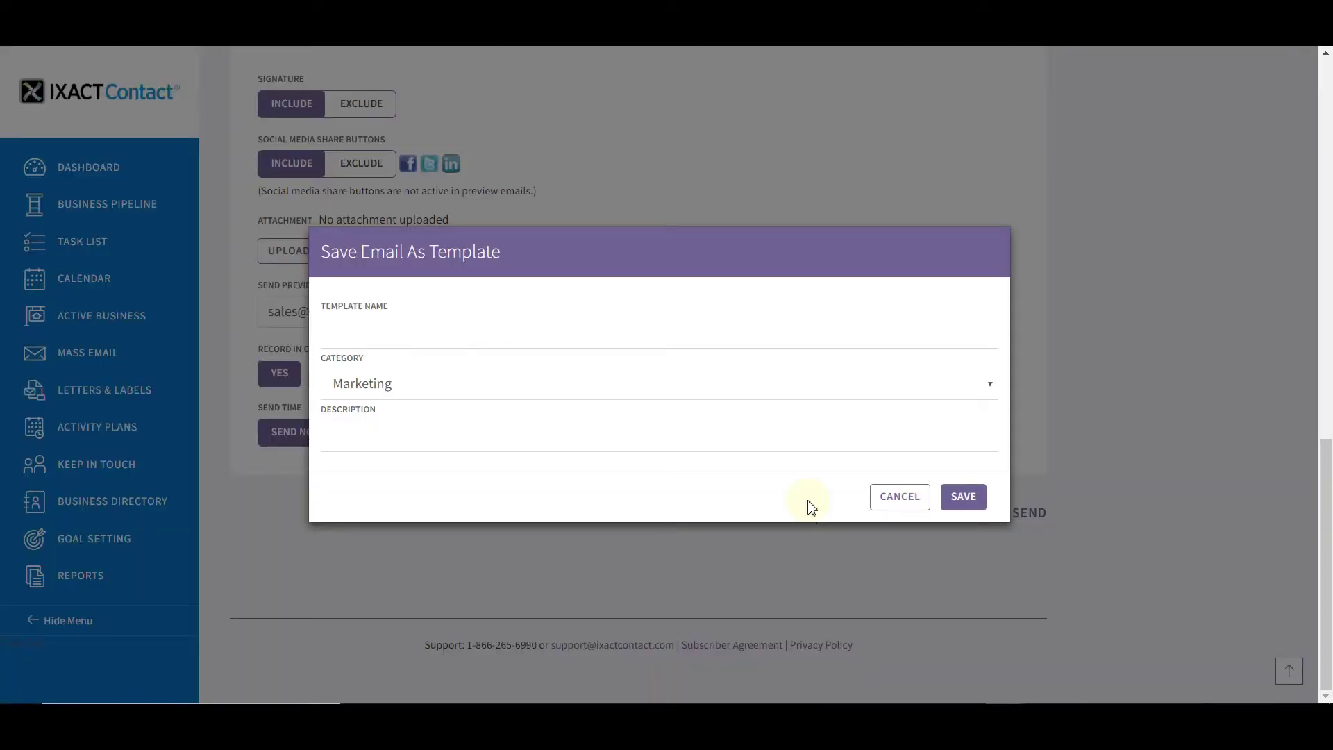
pyautogui.click(589, 325)
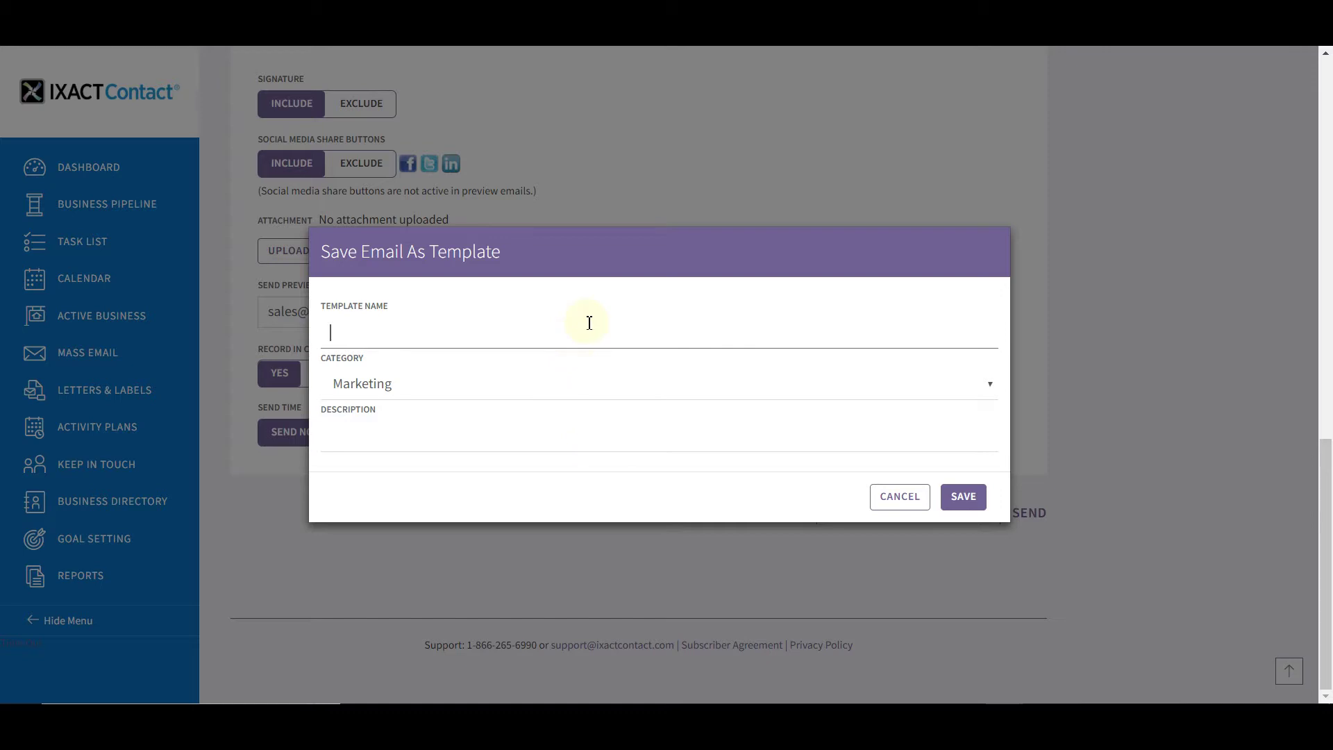
pyautogui.write('Demo template')
pyautogui.click(541, 393)
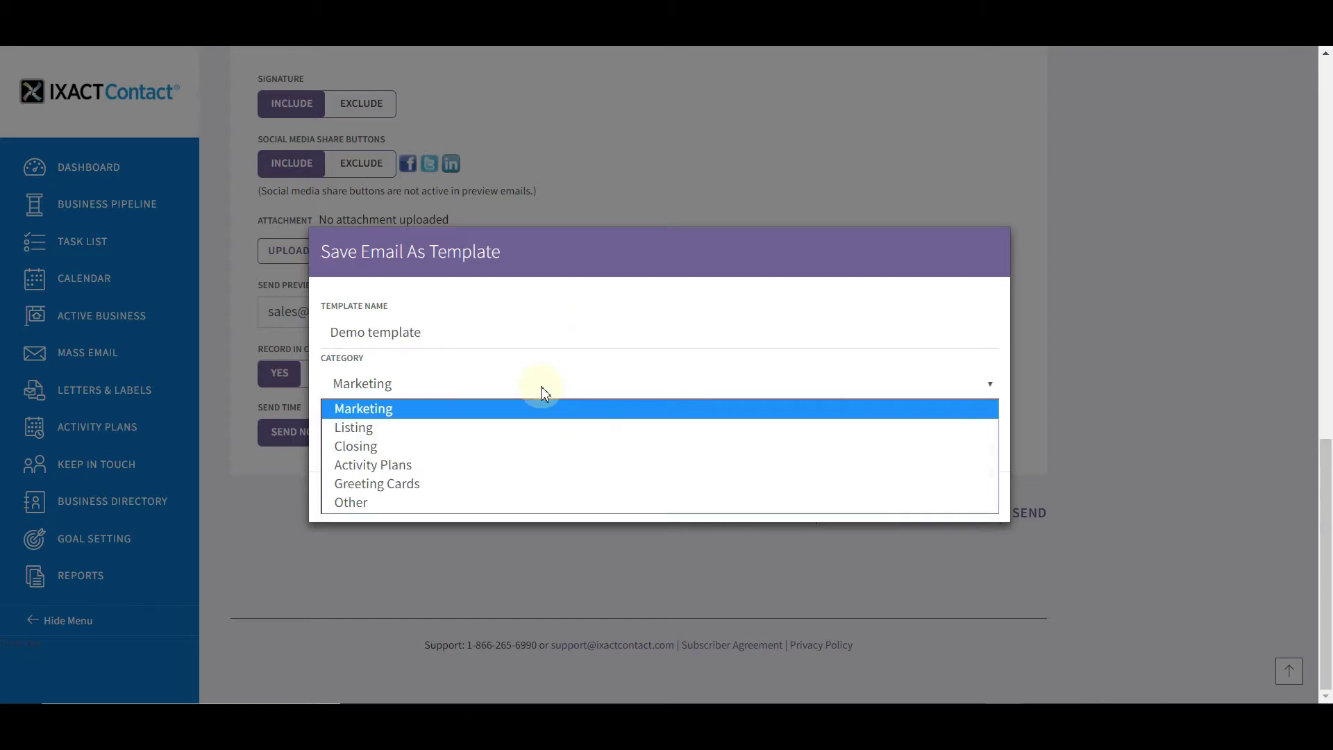
pyautogui.click(486, 503)
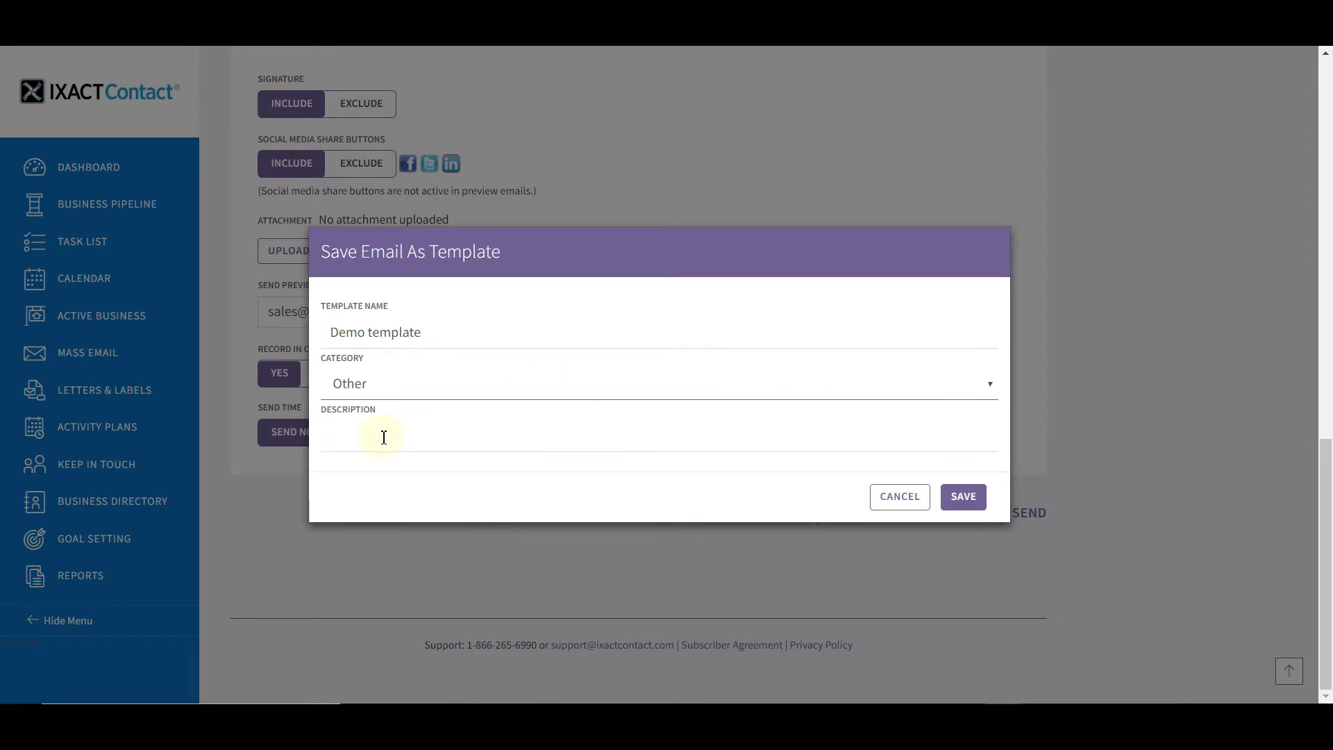
pyautogui.click(961, 497)
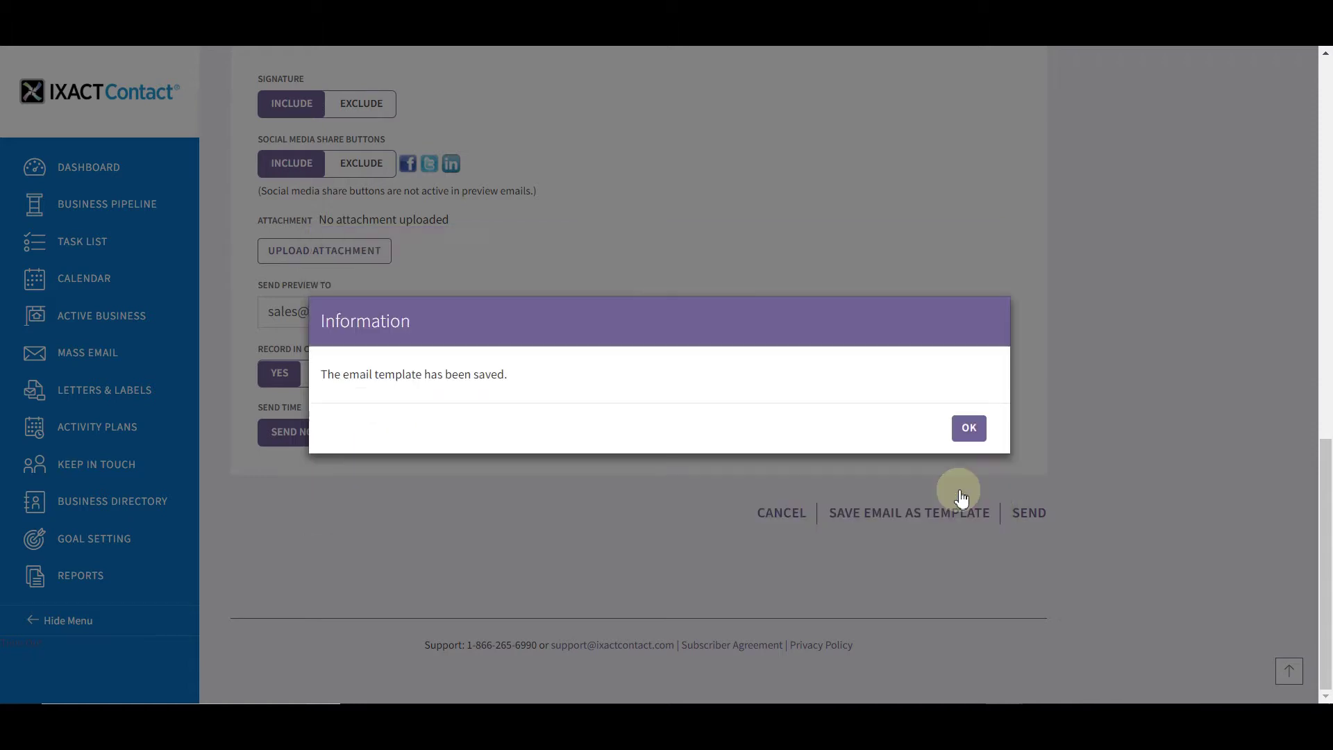
pyautogui.click(969, 430)
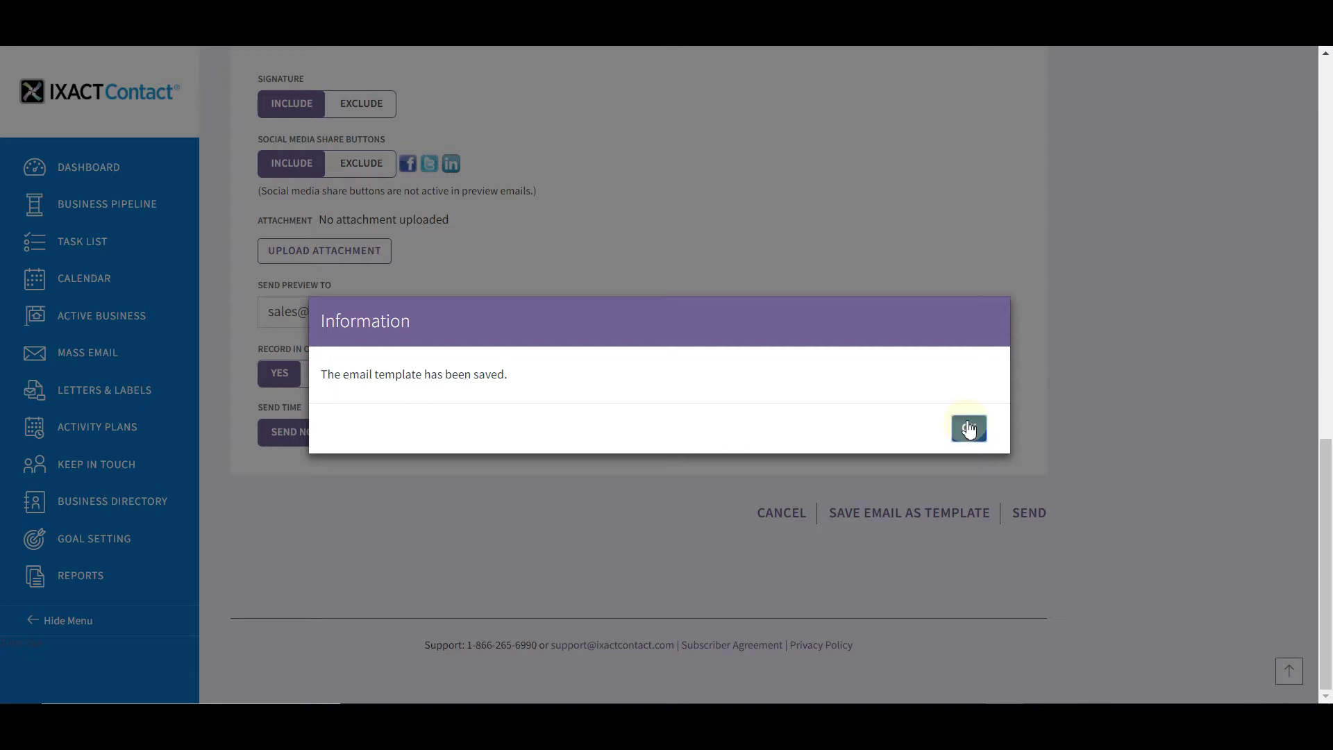
pyautogui.click(969, 429)
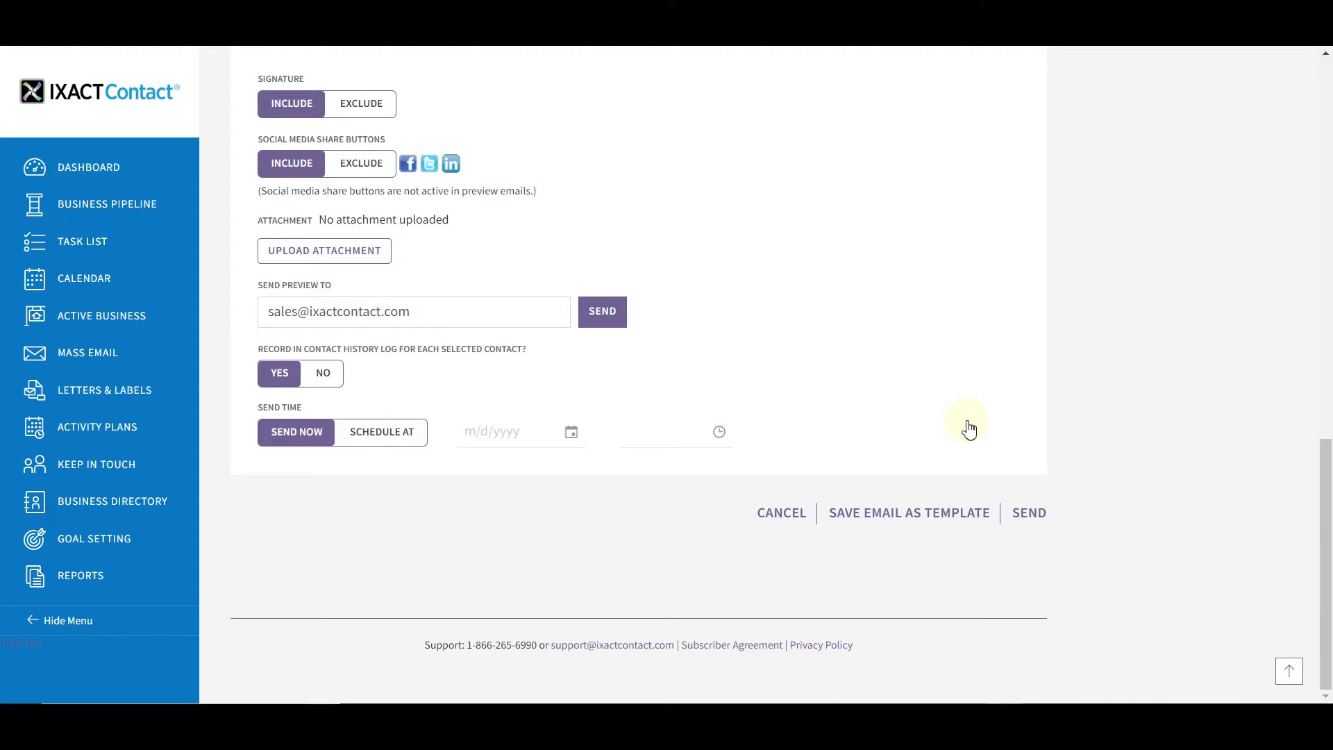
pyautogui.click(1027, 513)
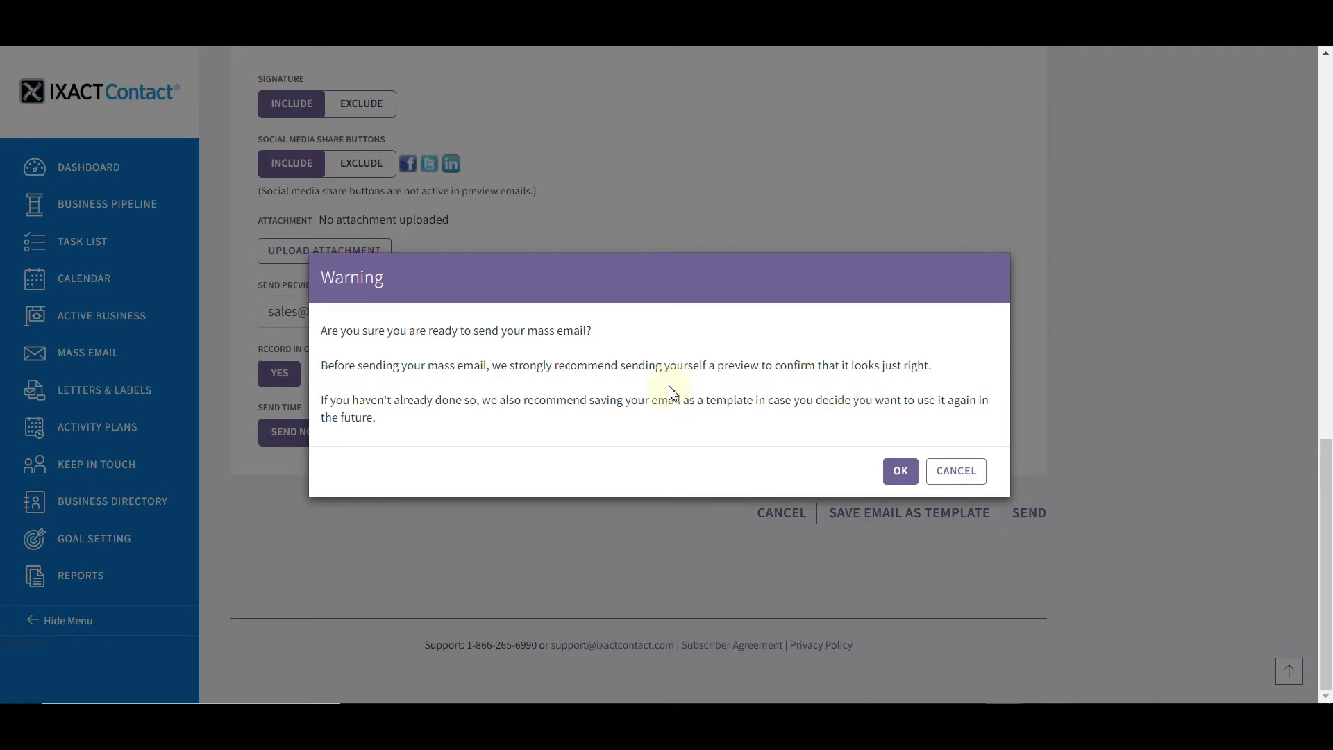
pyautogui.click(959, 477)
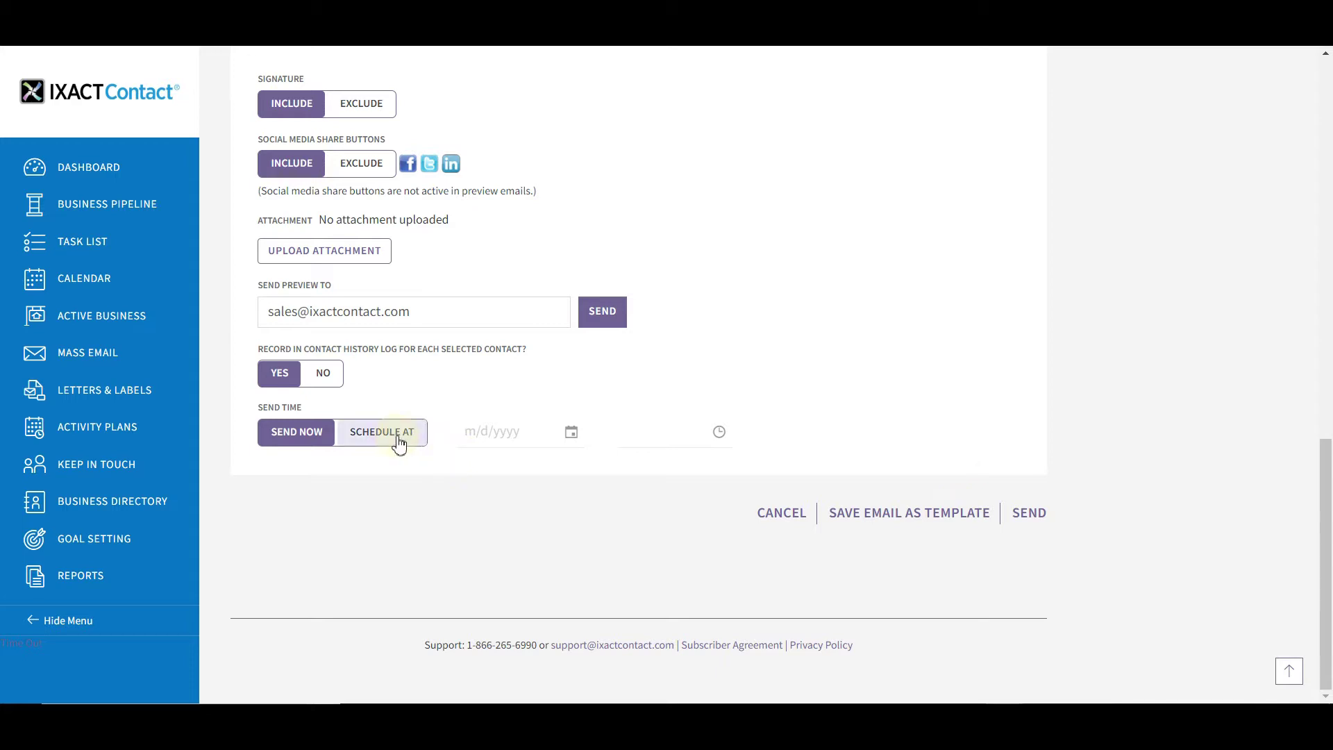
# Step: Schedule the mass email to send on 6/5/2018 at 6:00 PM
pyautogui.click(399, 443)
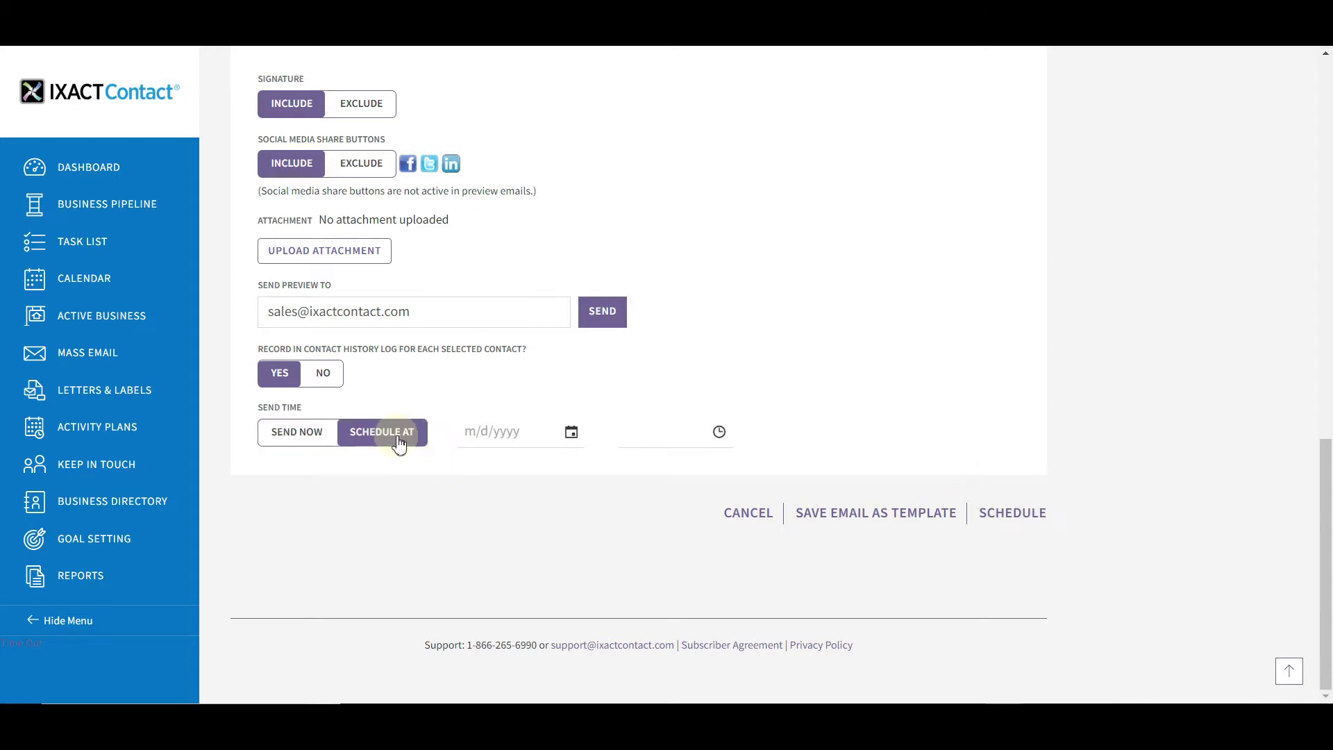
pyautogui.click(571, 433)
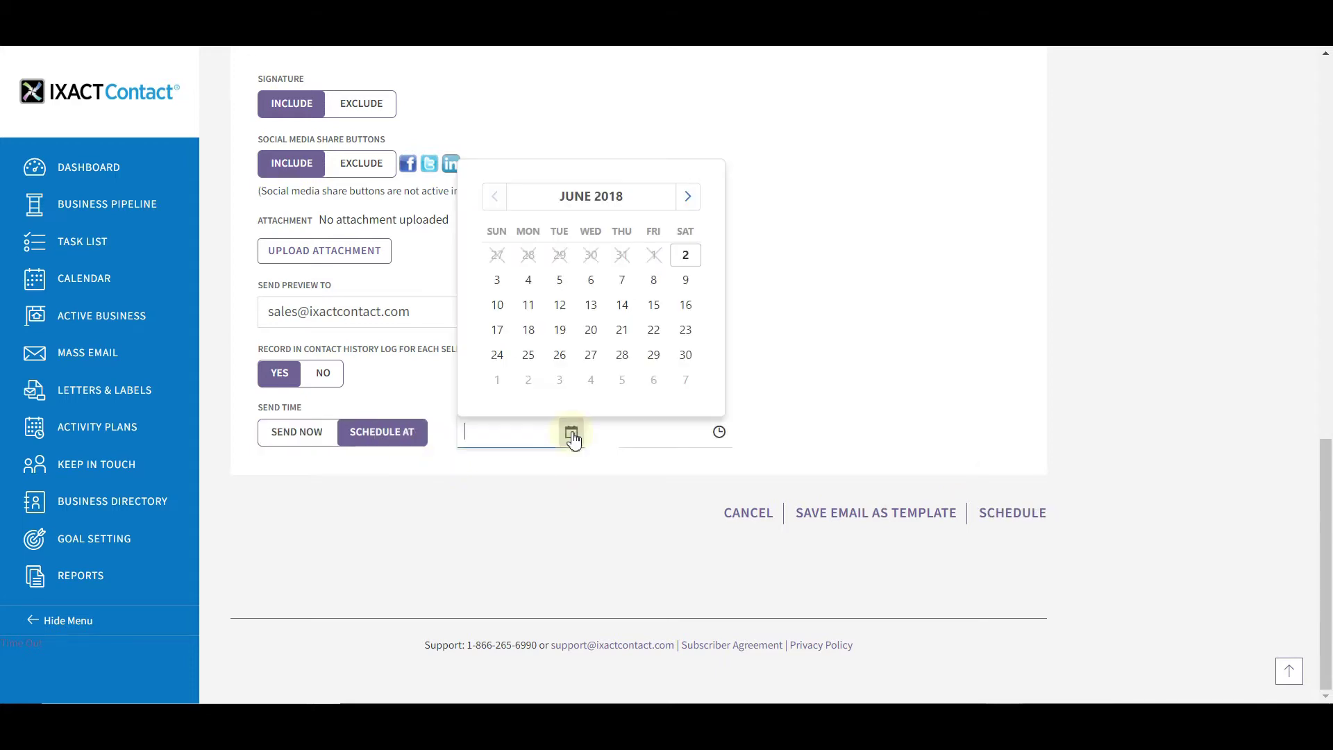
pyautogui.click(559, 279)
pyautogui.click(720, 436)
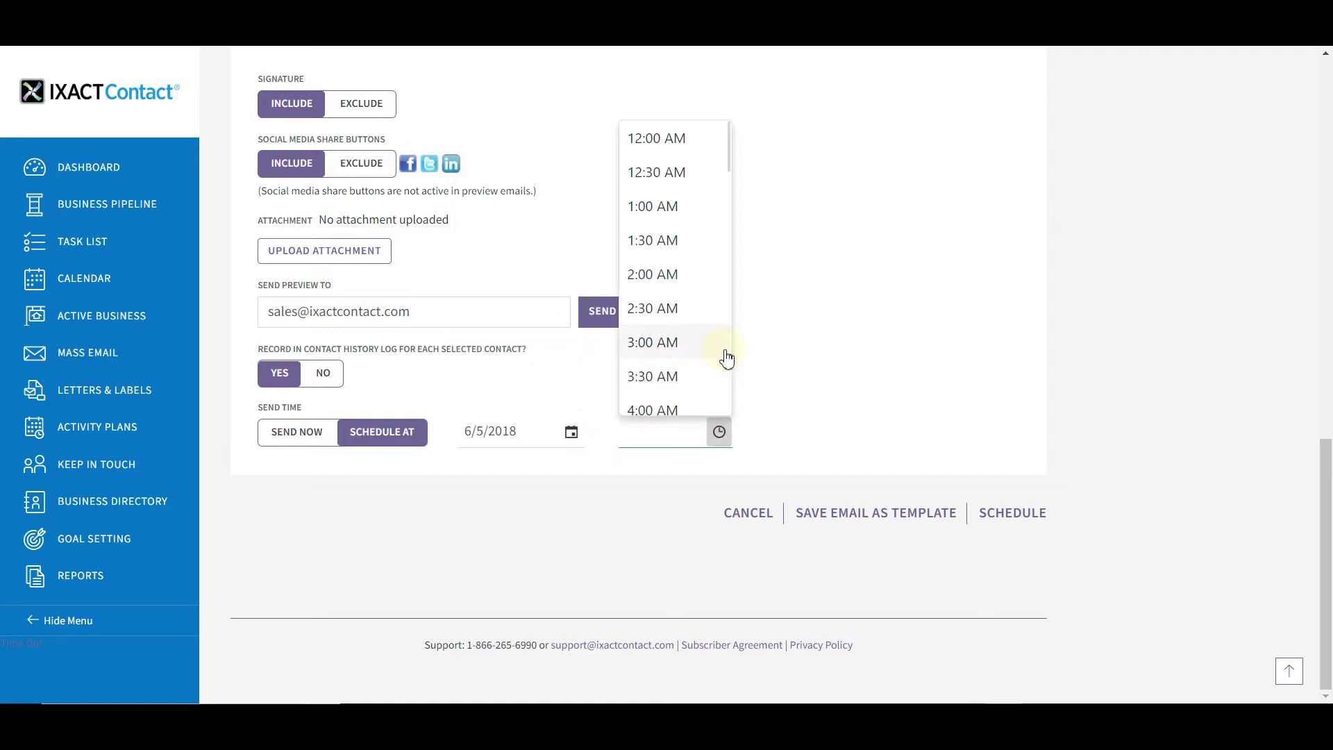
pyautogui.scroll(-15, 729, 365)
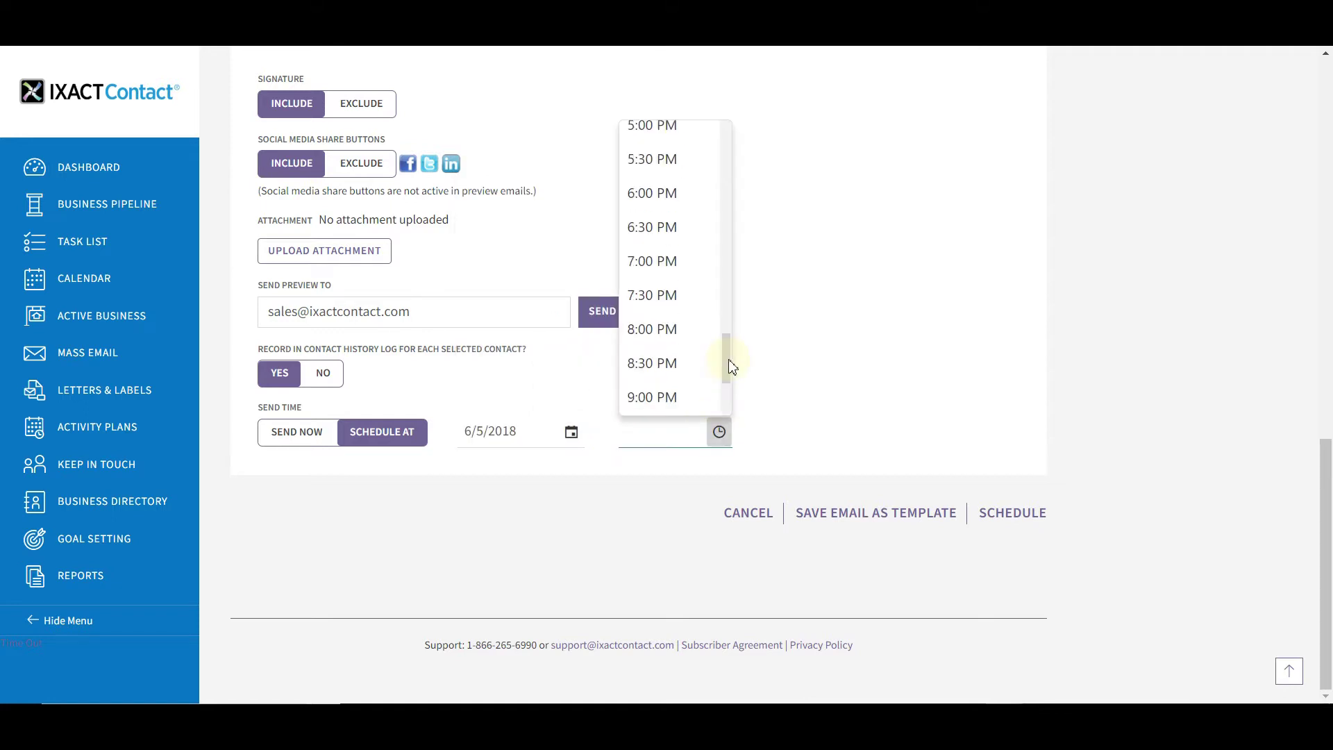
pyautogui.click(665, 196)
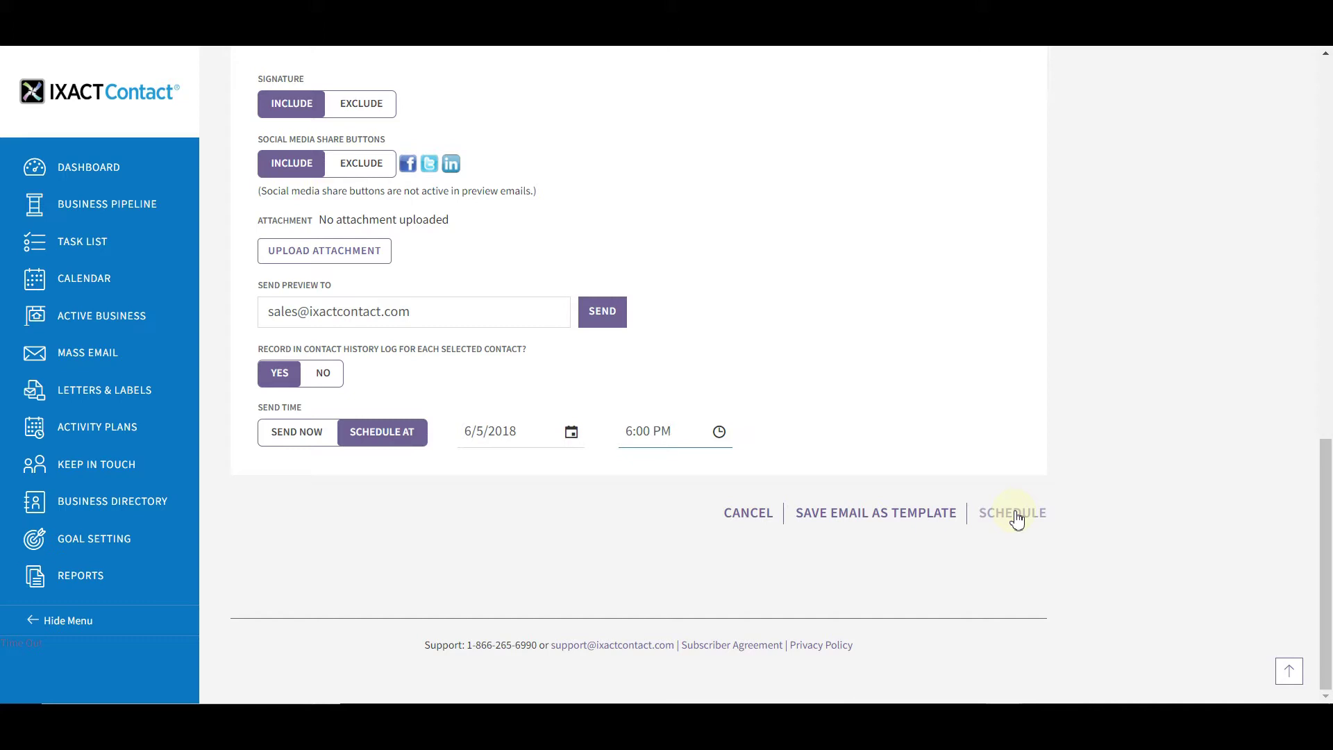
pyautogui.moveTo(1326, 486); pyautogui.dragTo(1326, 122)
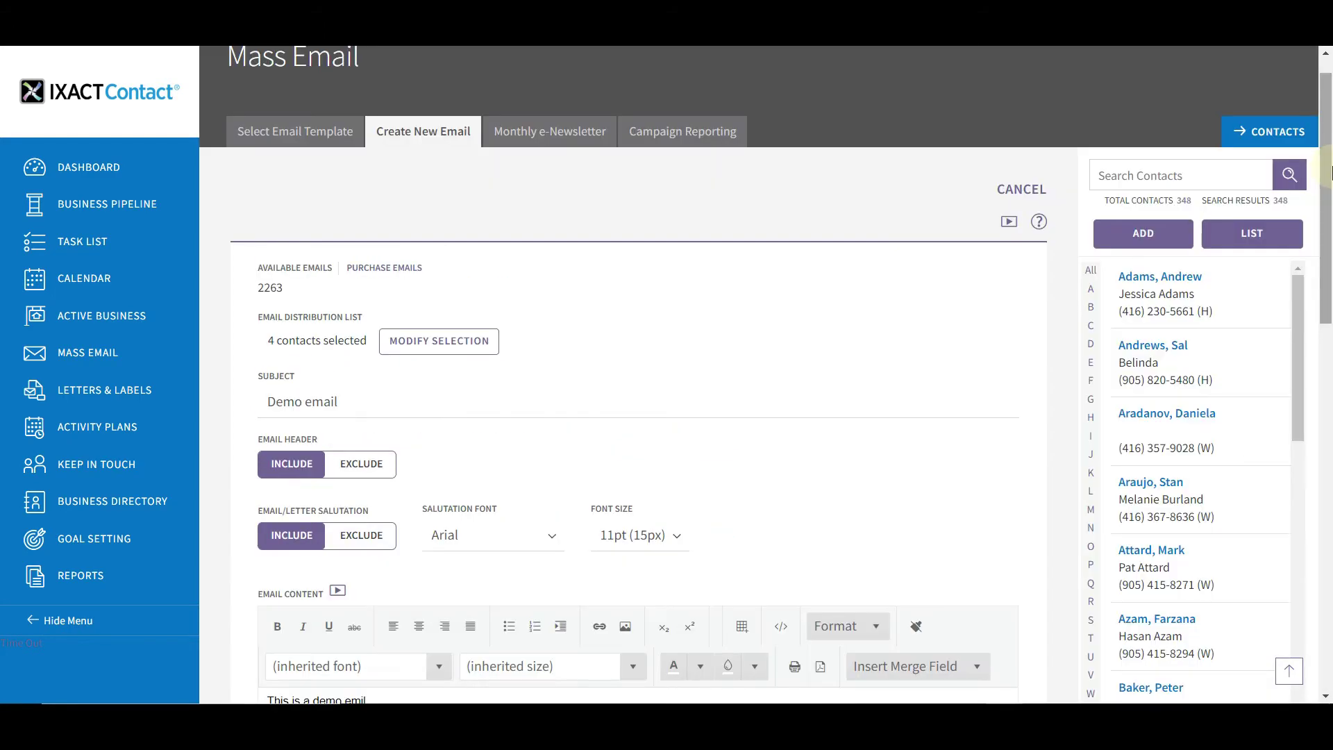
# Step: Search saved templates for 'demo' and open Demo template as a new mass email
pyautogui.click(324, 134)
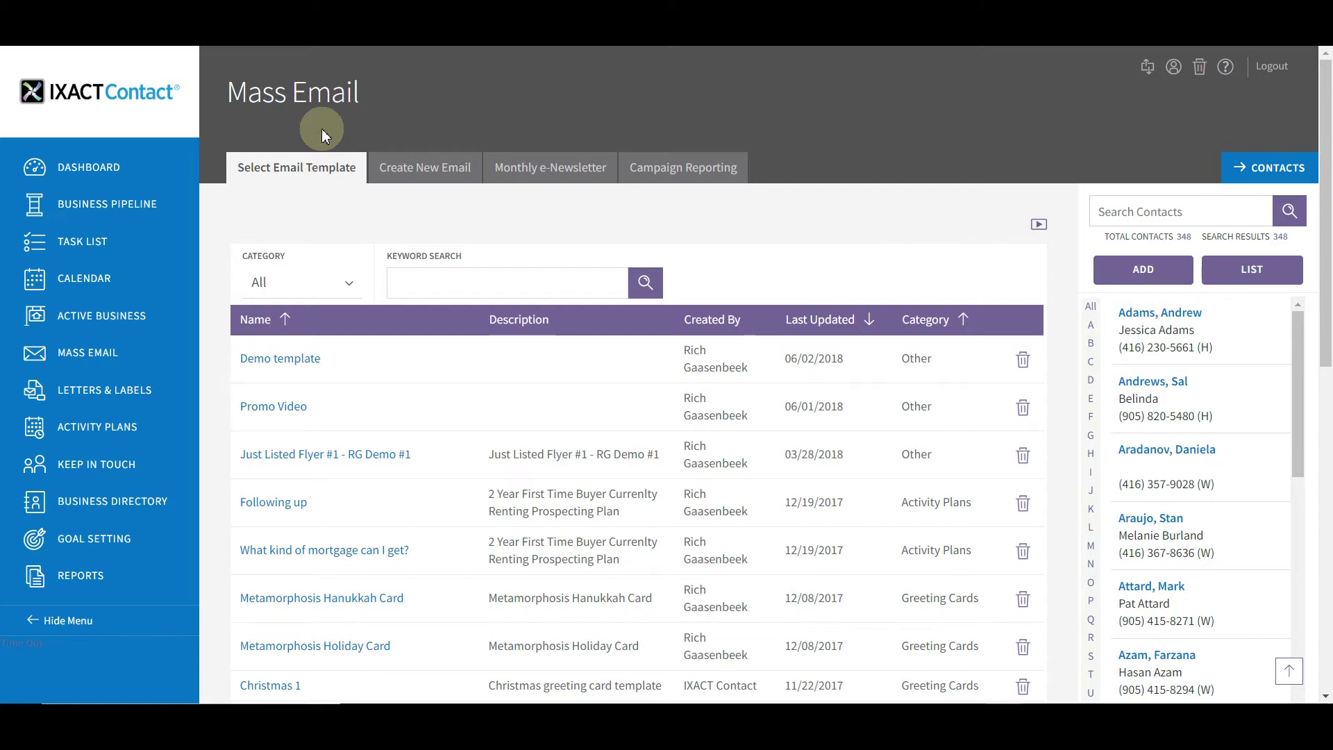
pyautogui.click(332, 283)
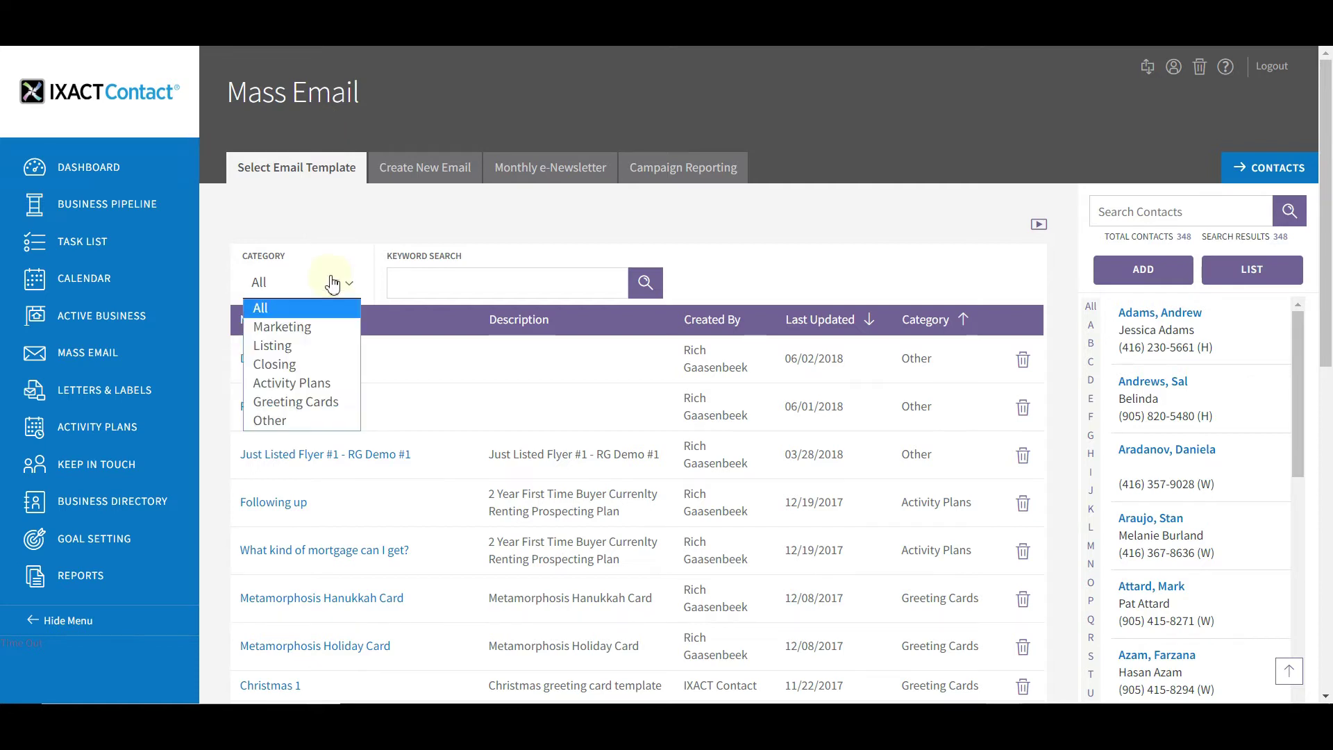
pyautogui.click(447, 284)
pyautogui.click(447, 283)
pyautogui.write('demo')
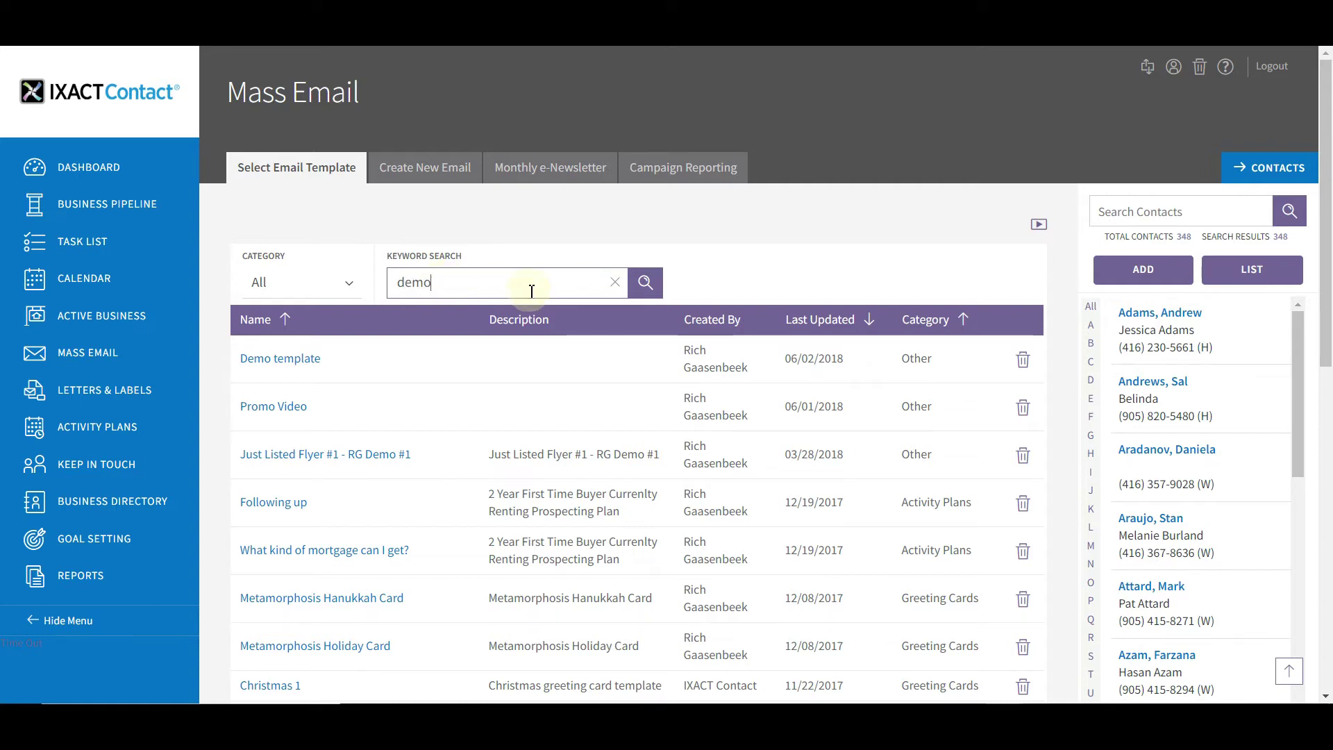
pyautogui.click(645, 291)
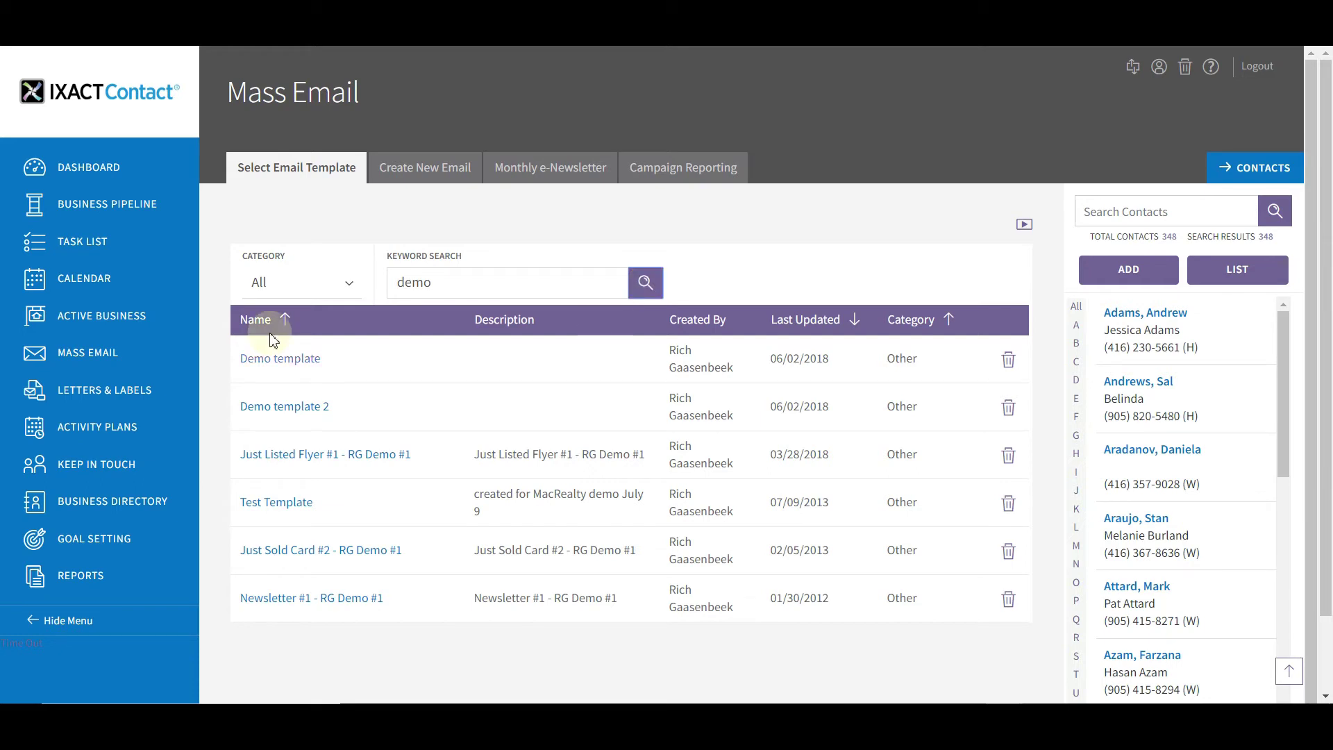
pyautogui.click(288, 361)
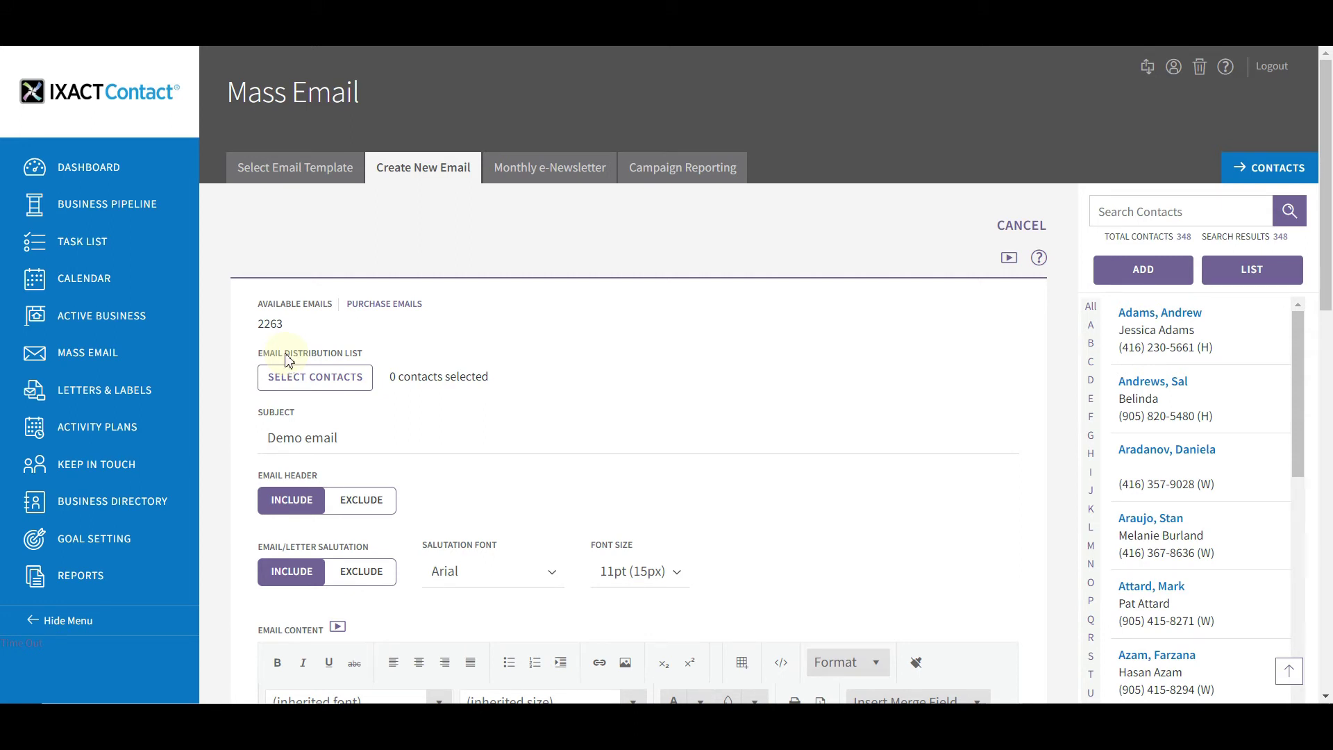
pyautogui.click(316, 388)
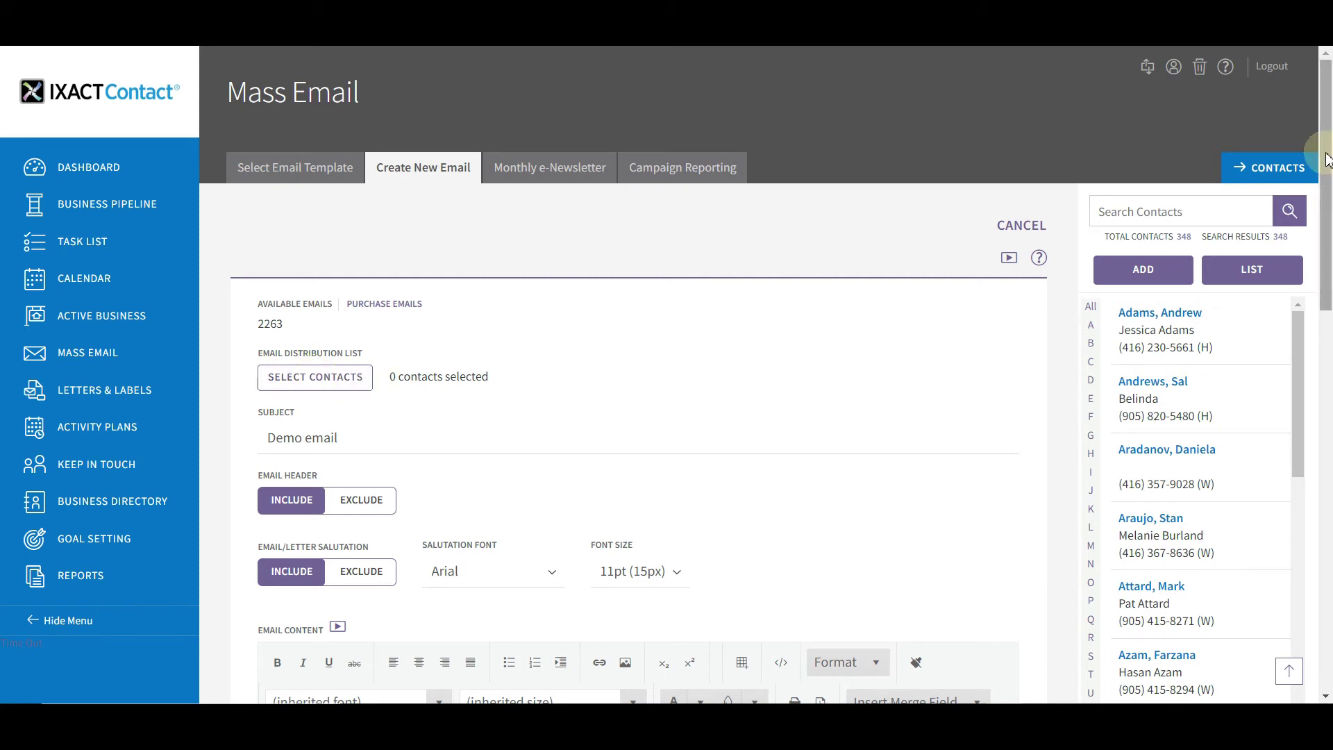
pyautogui.moveTo(1326, 159); pyautogui.dragTo(1328, 221)
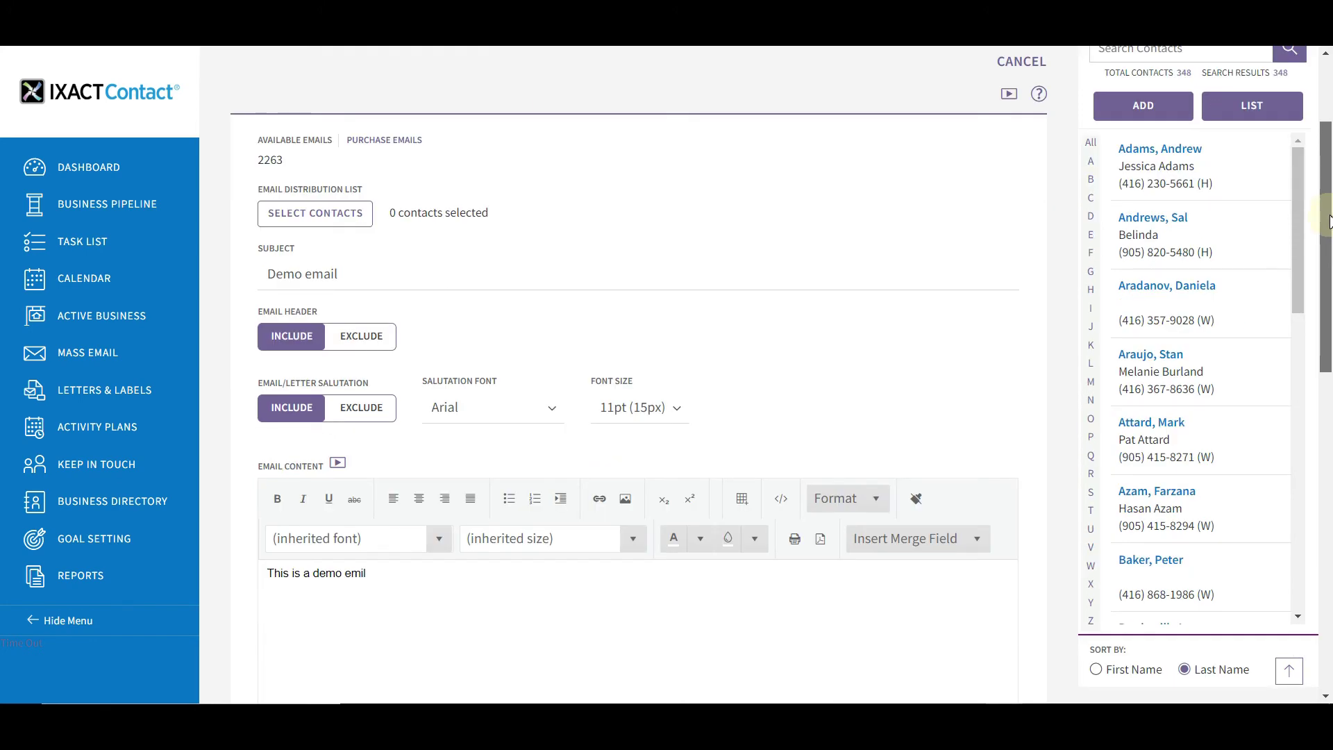
pyautogui.moveTo(1328, 221)
pyautogui.mouseDown()
pyautogui.moveTo(1327, 392)
pyautogui.moveTo(1155, 517)
pyautogui.mouseUp()
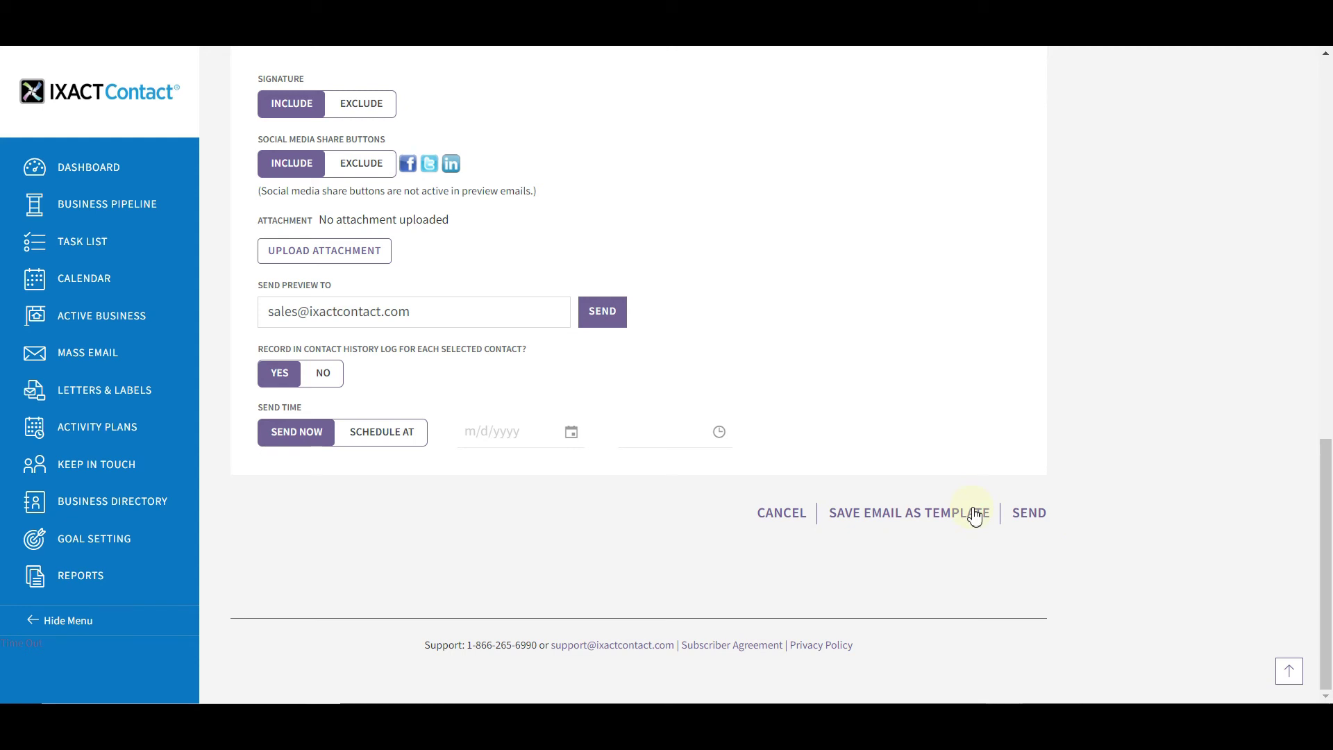
# Step: Re-save the email as a template with its name extended, kept under Other, and confirm
pyautogui.click(935, 514)
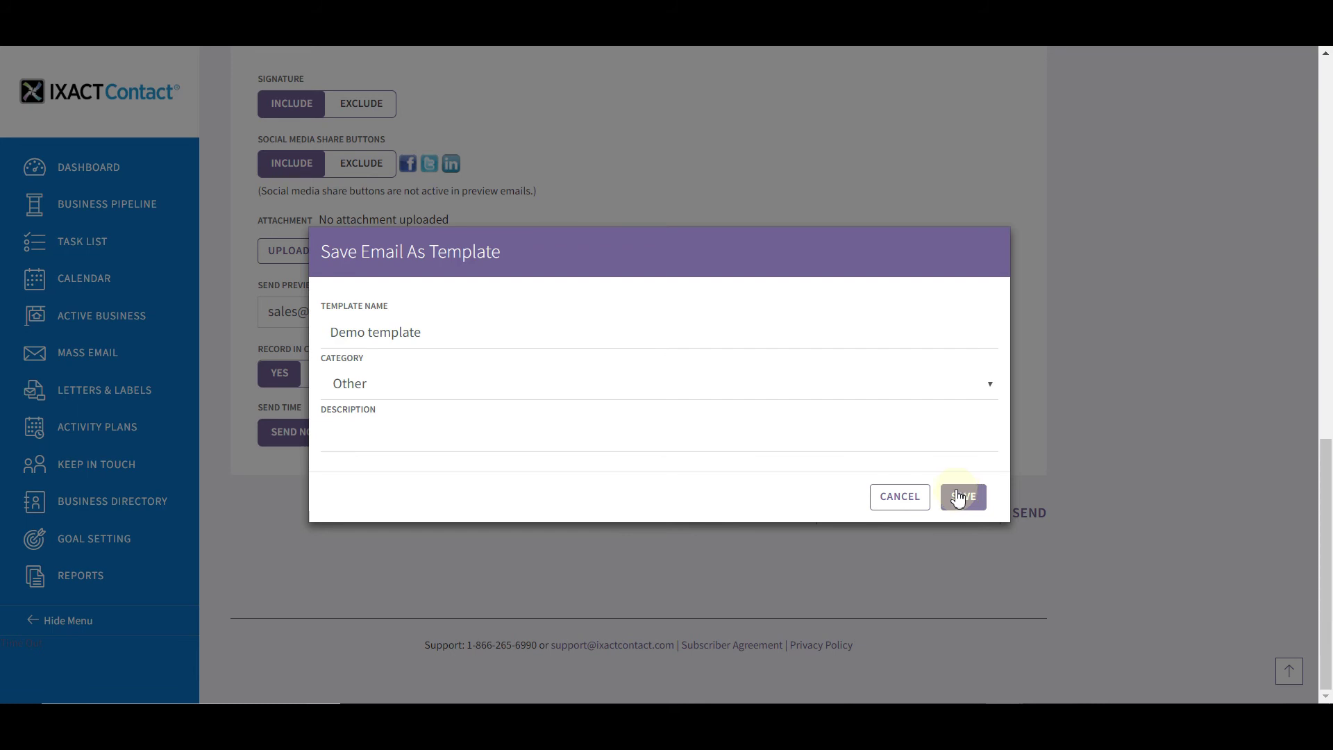
pyautogui.click(494, 323)
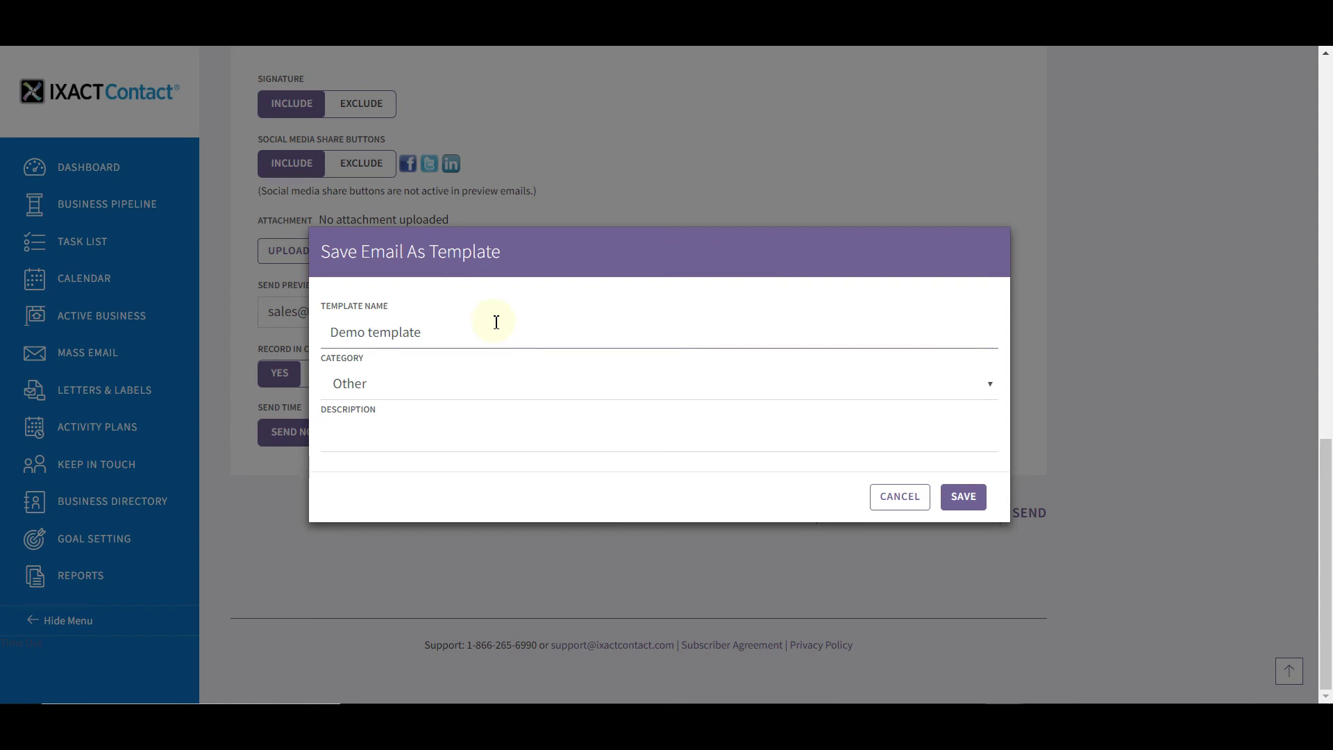
pyautogui.write('newsle')
pyautogui.press('BackSpace')
pyautogui.press('BackSpace')
pyautogui.press('BackSpace')
pyautogui.press('BackSpace')
pyautogui.press('BackSpace')
pyautogui.write('ew')
pyautogui.click(963, 496)
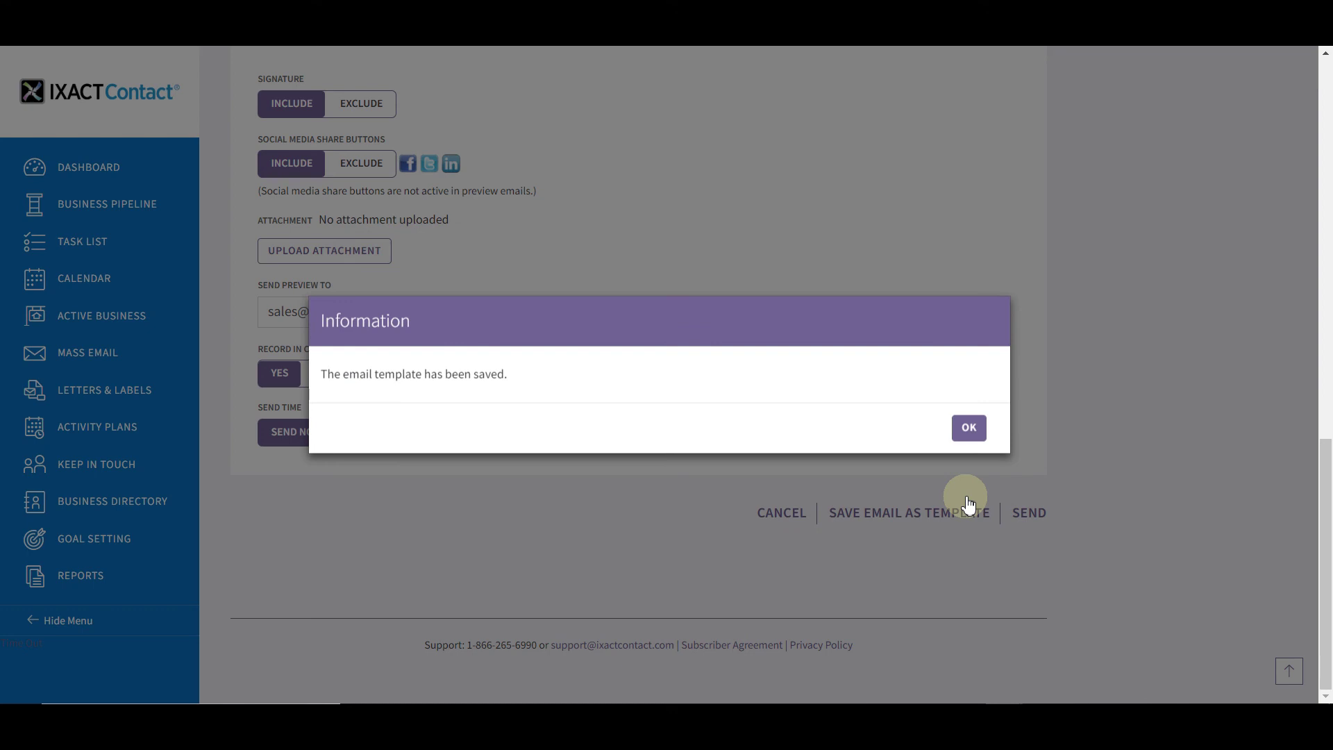
pyautogui.click(969, 429)
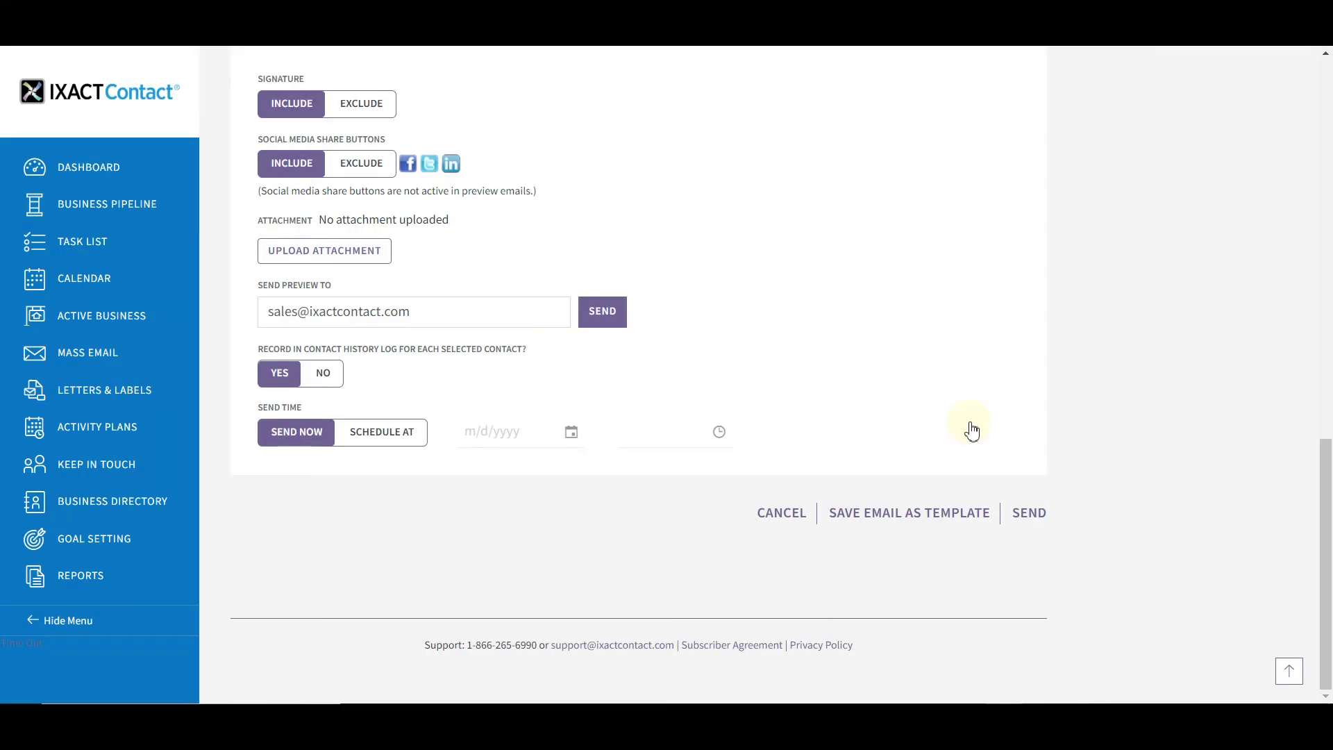